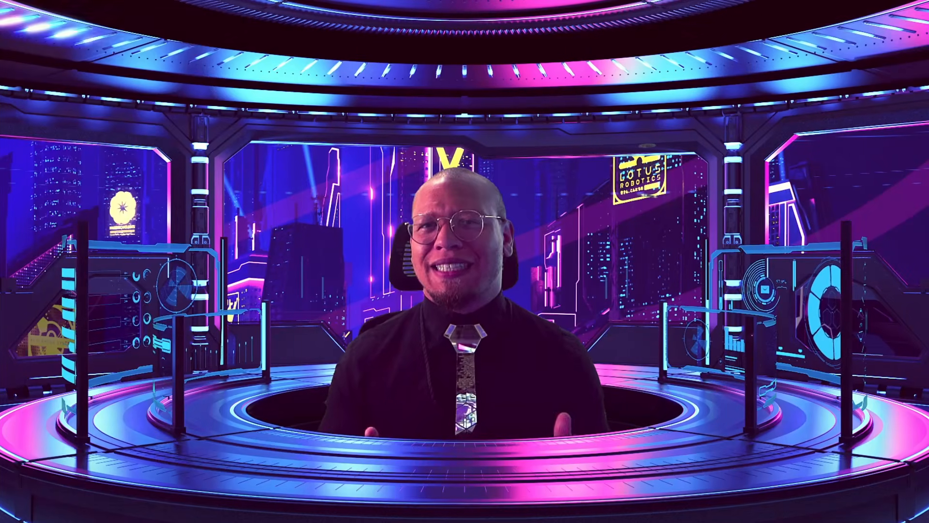
# - Scroll the example repair store's homepage down to its trade and lease-to-own sections
pyautogui.scroll(-9, 236, 261)
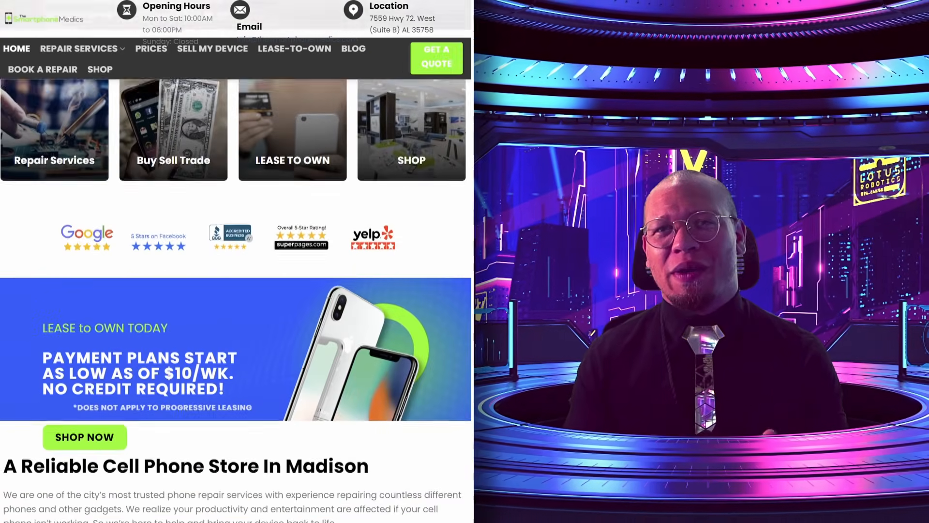
pyautogui.scroll(-13, 236, 261)
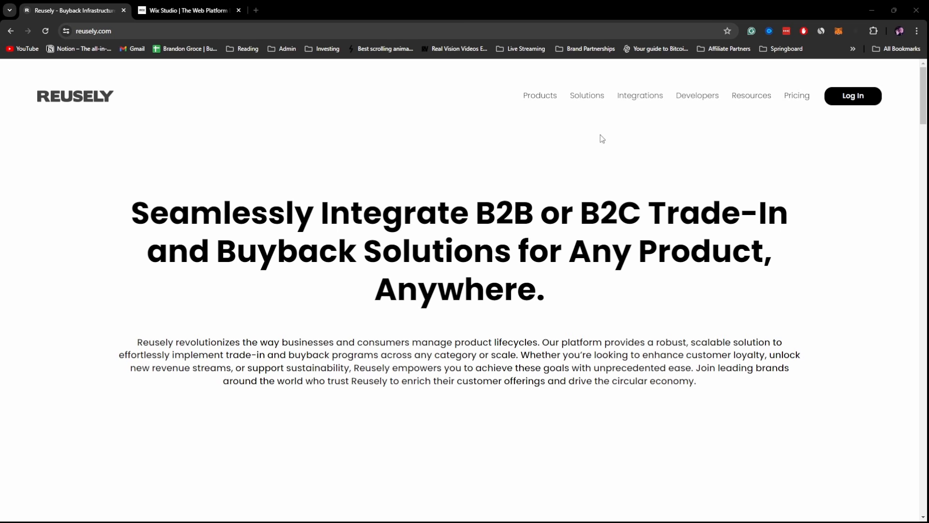
# - Review the Starter $19, Pro $69 and Enterprise $750 plans, then open the dashboard login
pyautogui.click(797, 96)
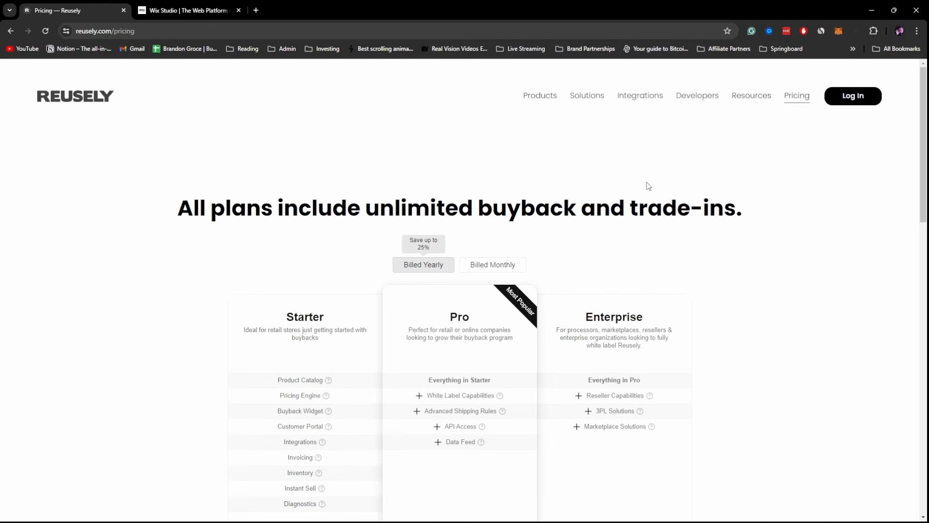
pyautogui.scroll(-3, 750, 222)
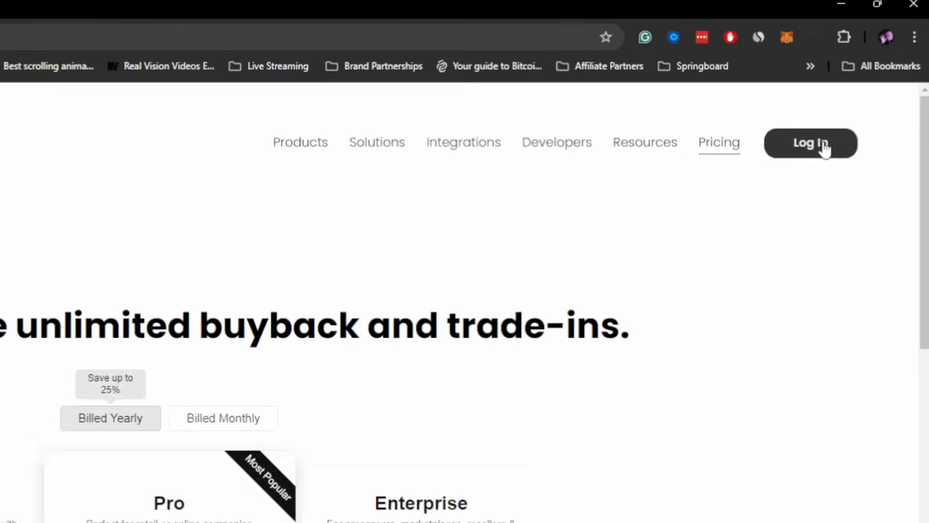
pyautogui.click(859, 97)
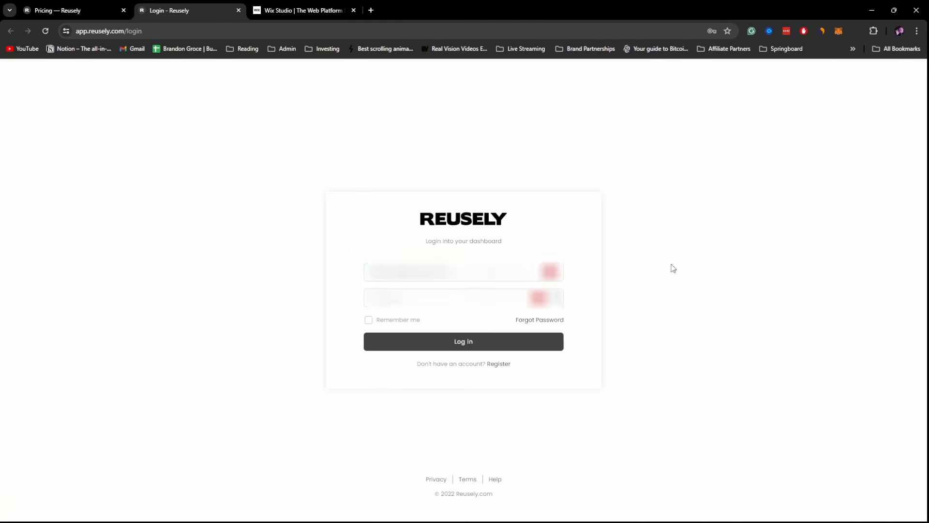
# - Sign in to the dashboard and choose Mail-In as the purchasing method
pyautogui.click(468, 346)
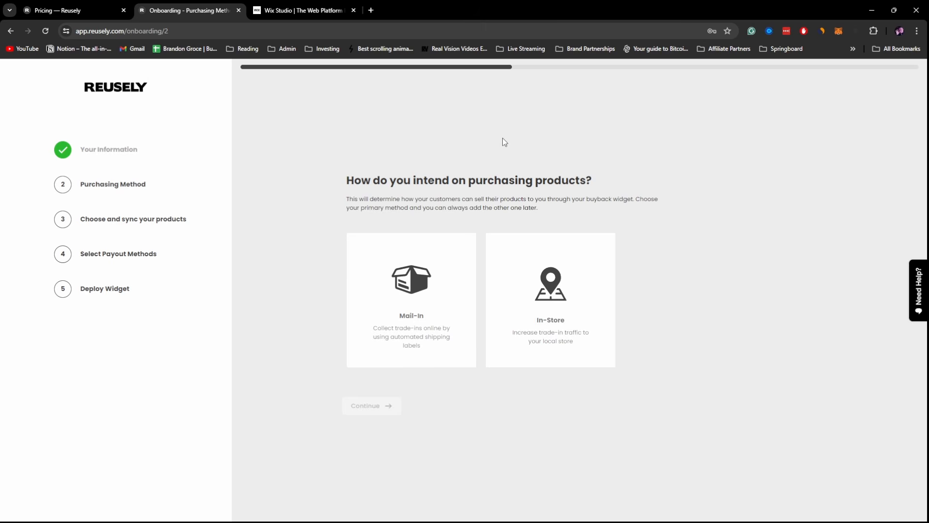
pyautogui.moveTo(347, 181); pyautogui.dragTo(583, 159)
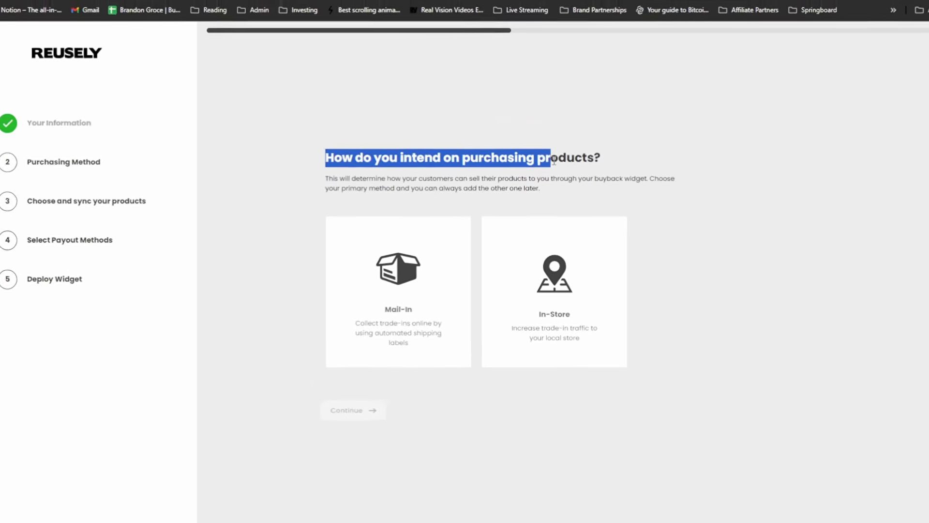
pyautogui.click(392, 303)
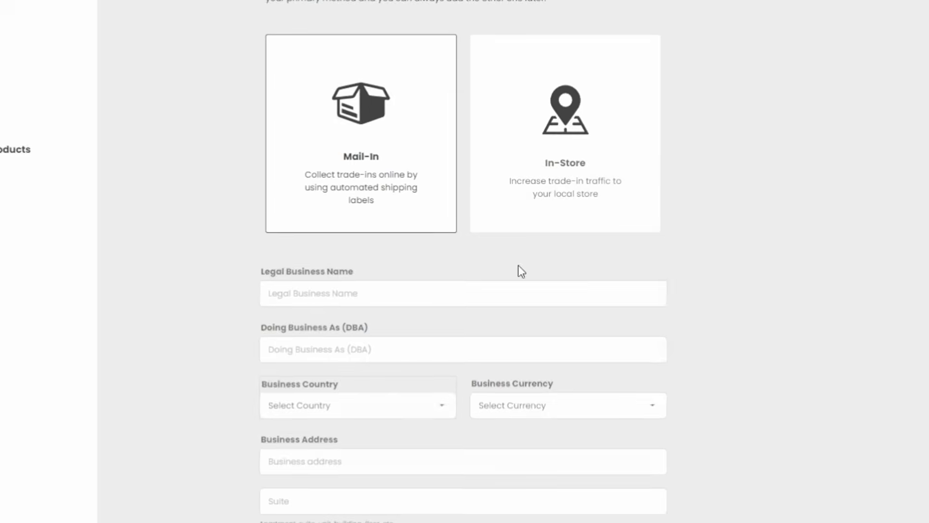
# - Autofill the business name, country, currency and address, then continue to product selection
pyautogui.click(336, 294)
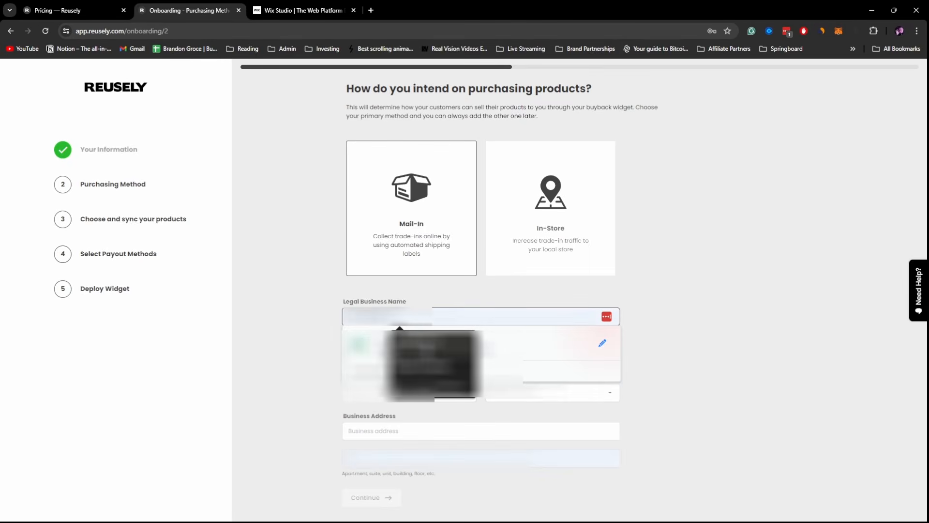
pyautogui.click(555, 334)
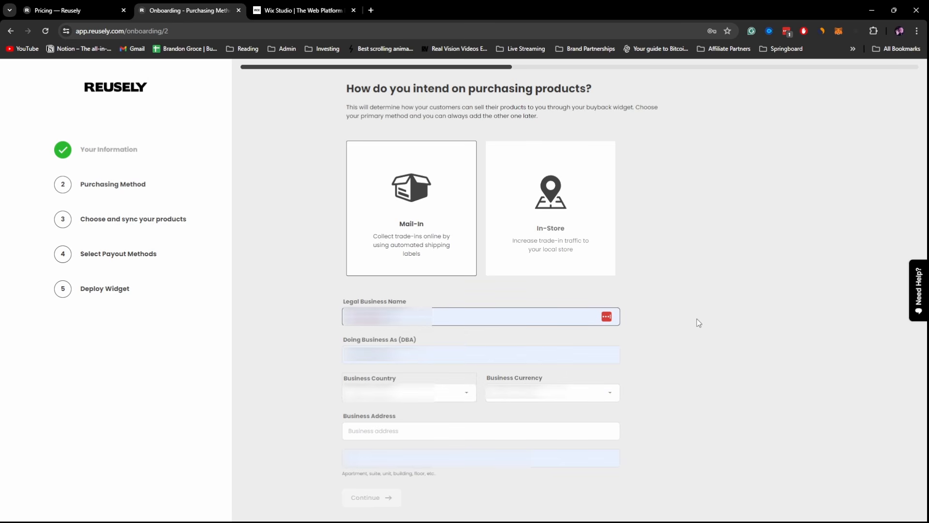
pyautogui.click(382, 401)
pyautogui.click(382, 370)
pyautogui.click(520, 398)
pyautogui.click(520, 444)
pyautogui.click(508, 432)
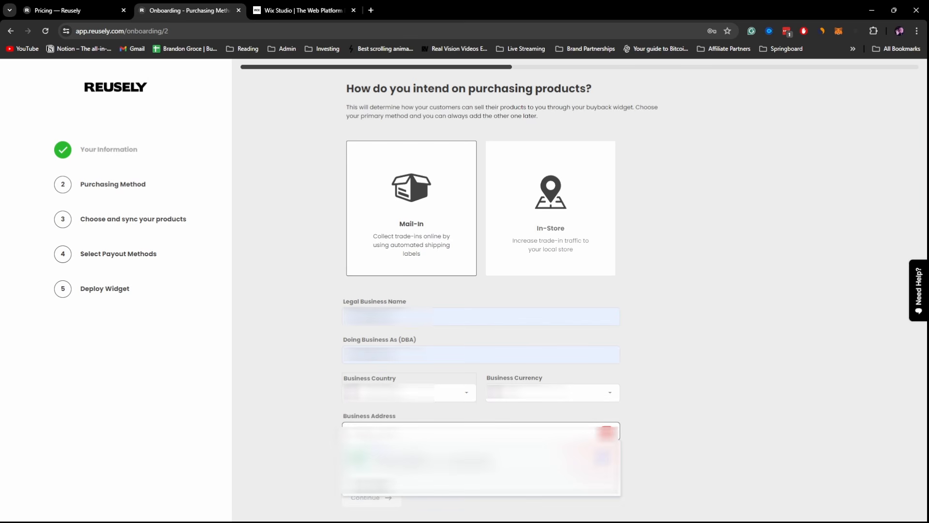
pyautogui.click(387, 455)
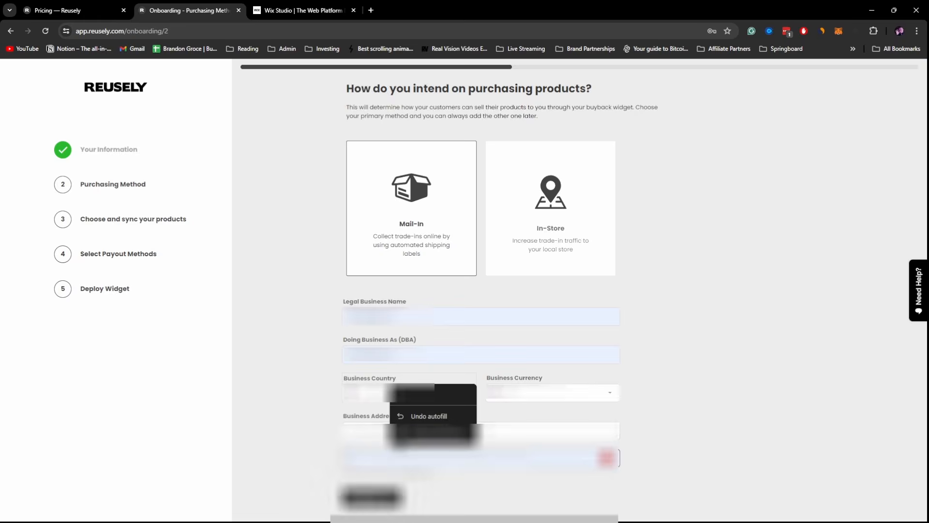
pyautogui.click(699, 380)
pyautogui.click(371, 497)
pyautogui.moveTo(320, 117); pyautogui.dragTo(508, 117)
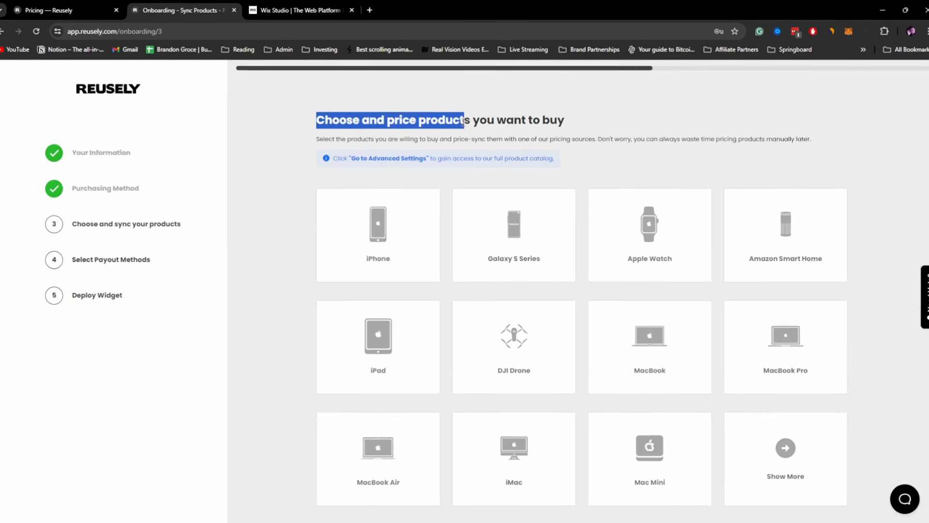
pyautogui.moveTo(546, 162); pyautogui.dragTo(634, 164)
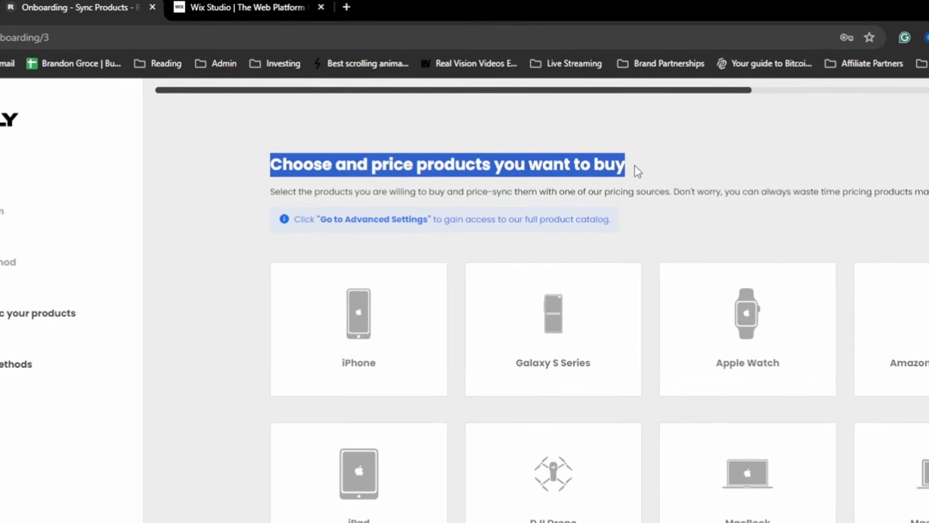
# - Add iPhone as a product with its prices synced from sellshark
pyautogui.click(763, 165)
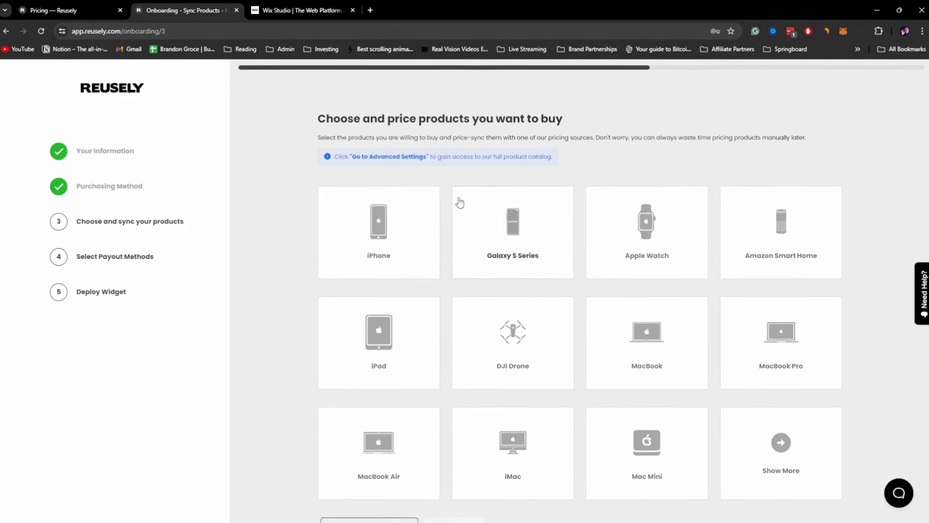
pyautogui.click(369, 286)
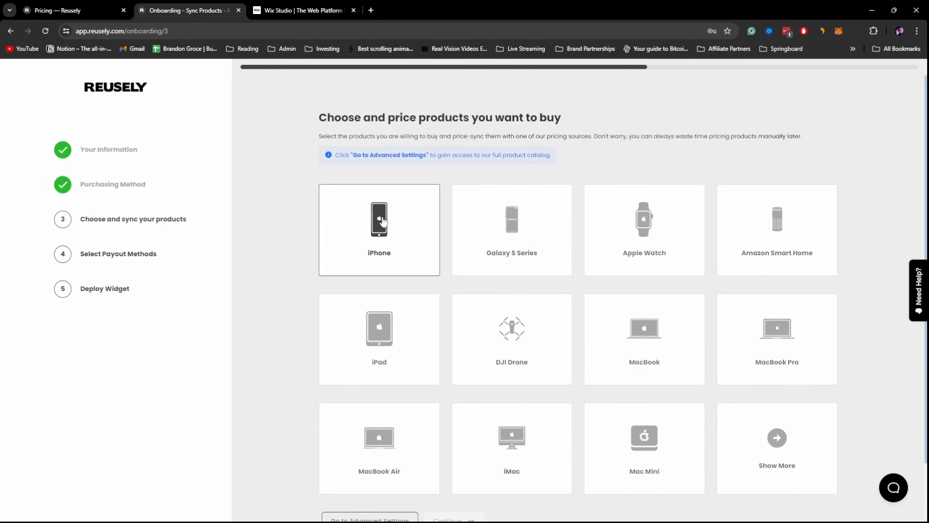
pyautogui.click(383, 220)
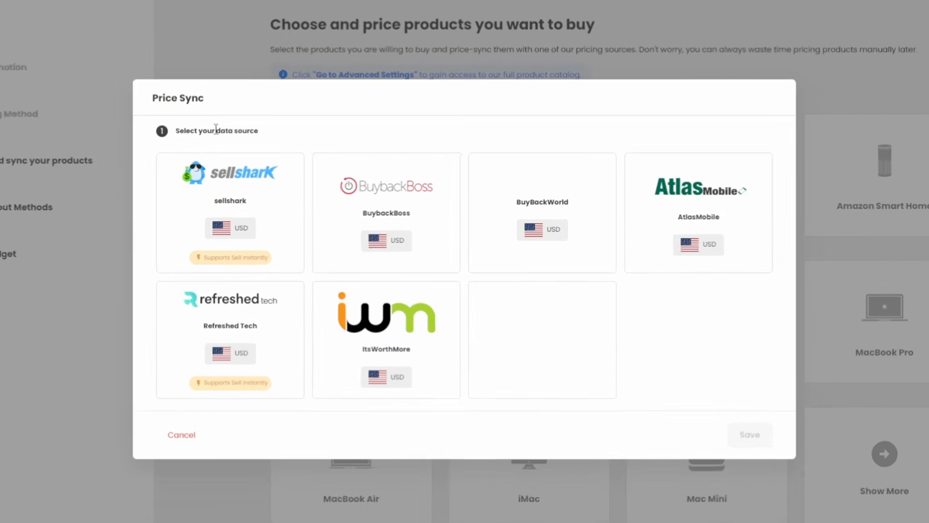
pyautogui.moveTo(276, 197); pyautogui.dragTo(321, 201)
pyautogui.click(338, 110)
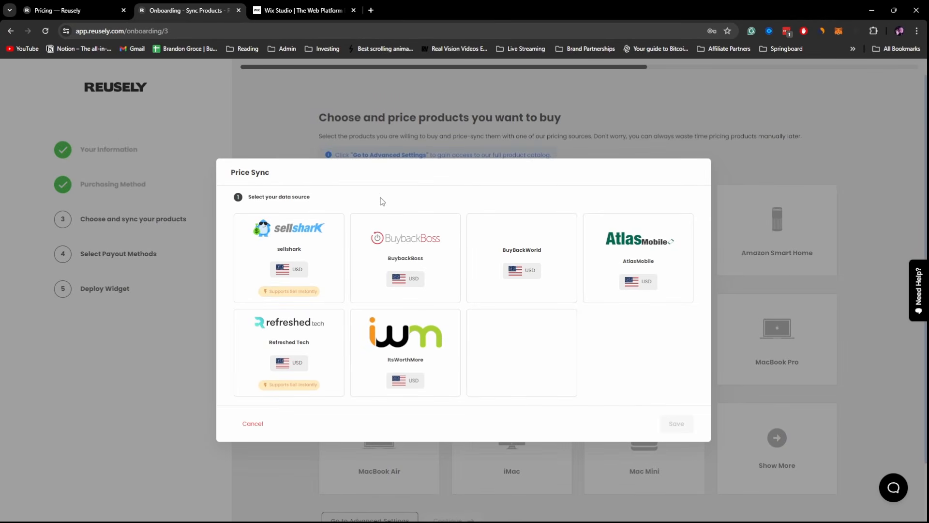
pyautogui.click(302, 239)
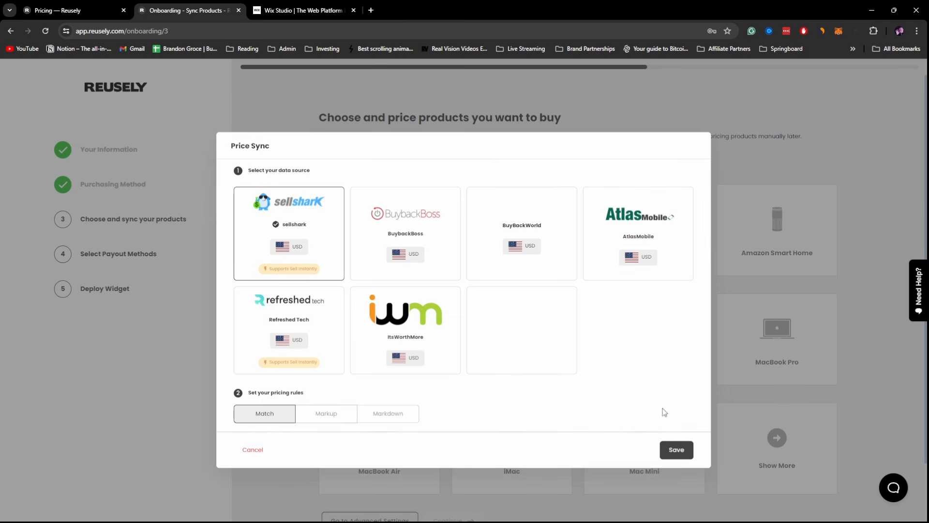
pyautogui.click(680, 450)
# - Add Galaxy S Series with its prices synced from BuybackBoss
pyautogui.scroll(-2, 588, 159)
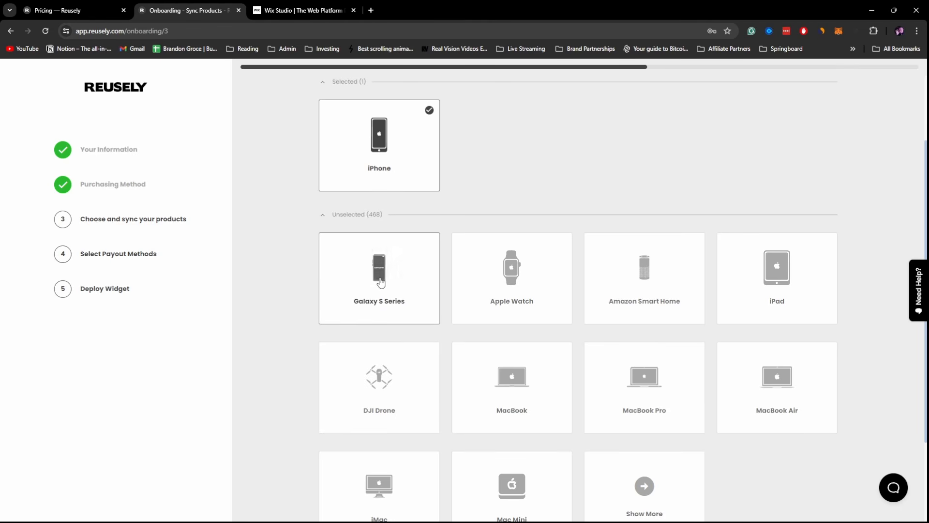
pyautogui.click(380, 283)
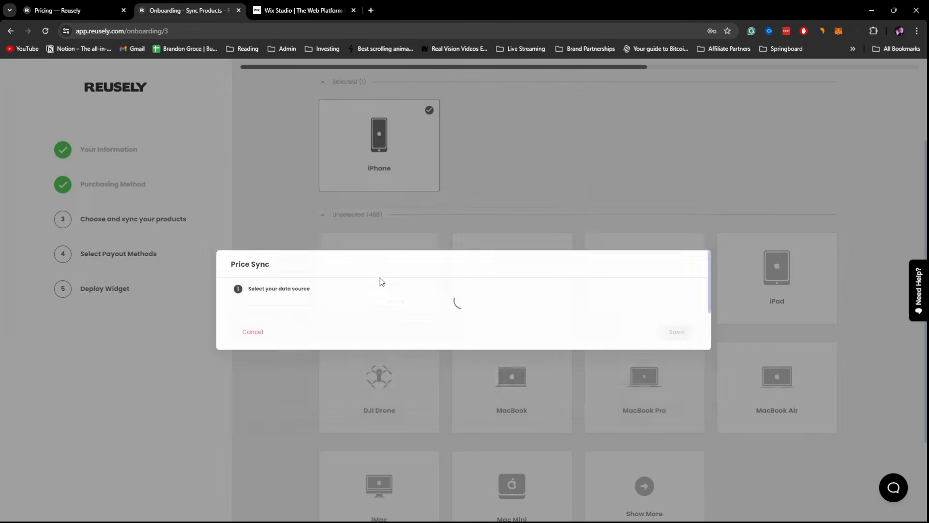
pyautogui.click(297, 284)
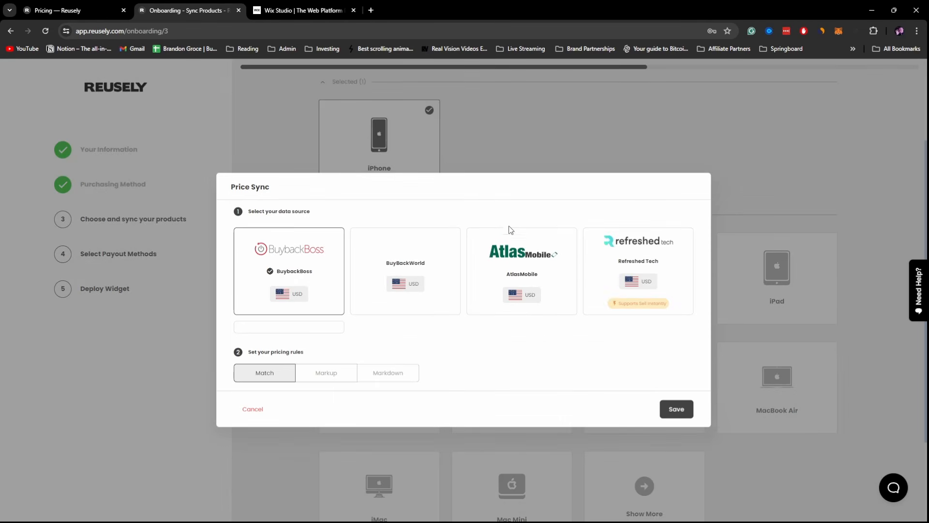
pyautogui.click(678, 410)
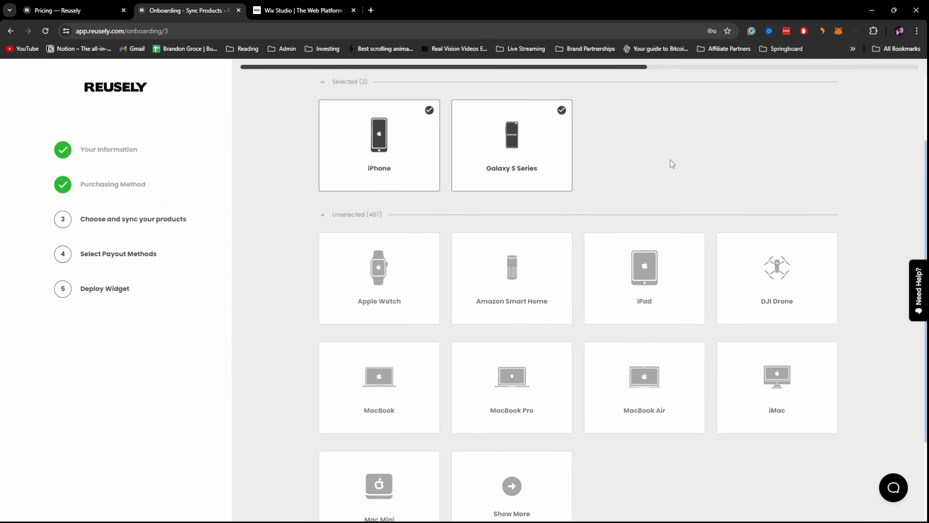
# - Add Amazon Smart Home as a product and continue to payout methods
pyautogui.scroll(-5, 670, 159)
pyautogui.scroll(3, 515, 172)
pyautogui.click(515, 172)
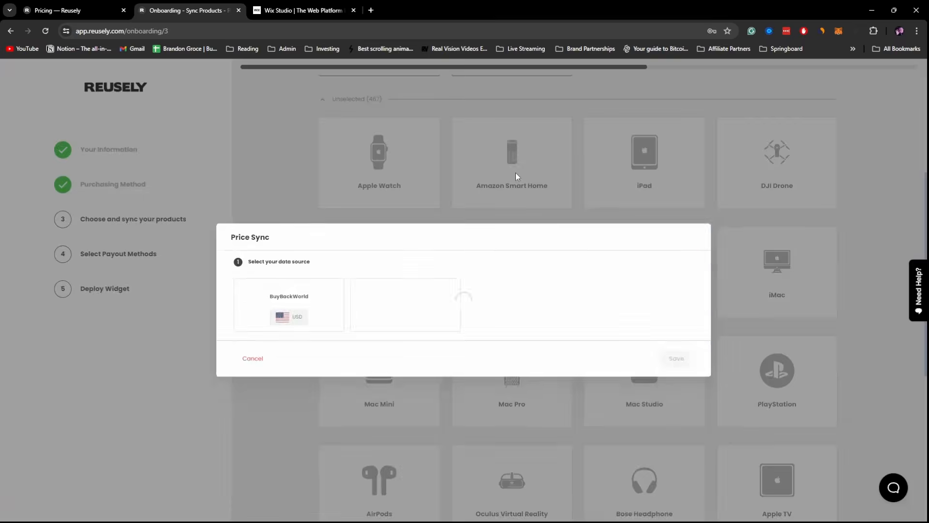
pyautogui.scroll(-5, 289, 285)
pyautogui.click(655, 322)
pyautogui.scroll(-2, 455, 456)
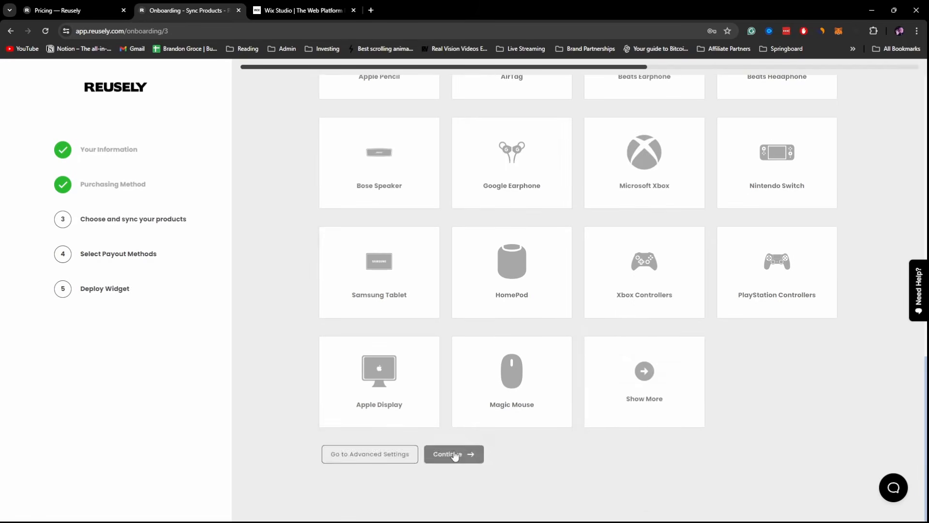
pyautogui.click(455, 455)
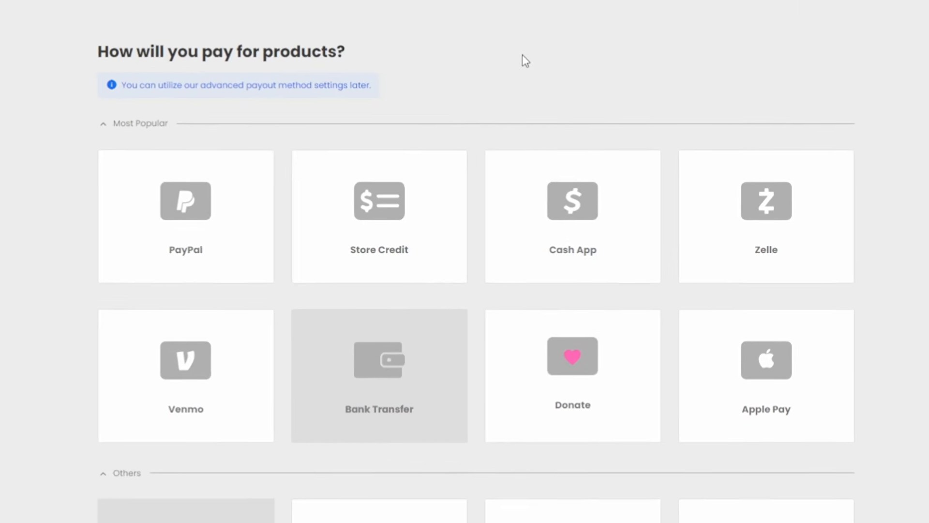
# - Offer PayPal as the payout method and continue to the deploy step
pyautogui.click(158, 222)
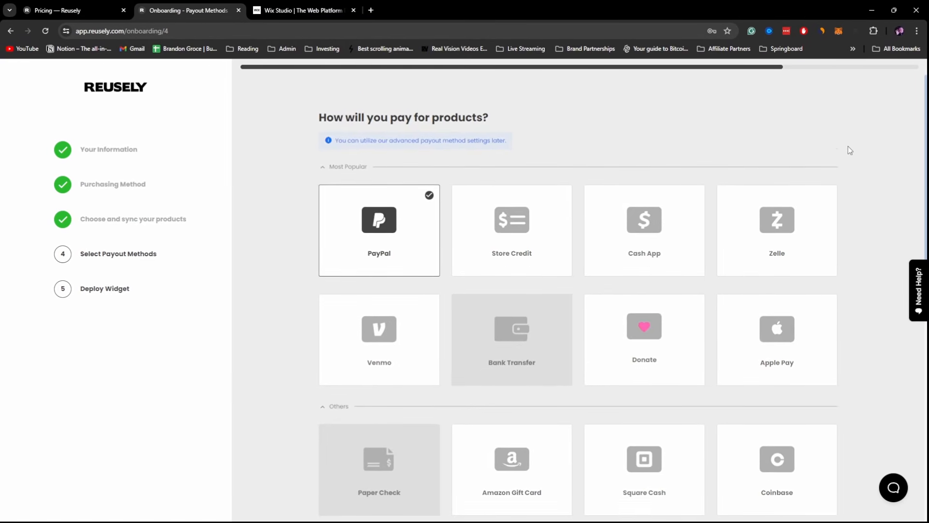
pyautogui.scroll(-9, 848, 150)
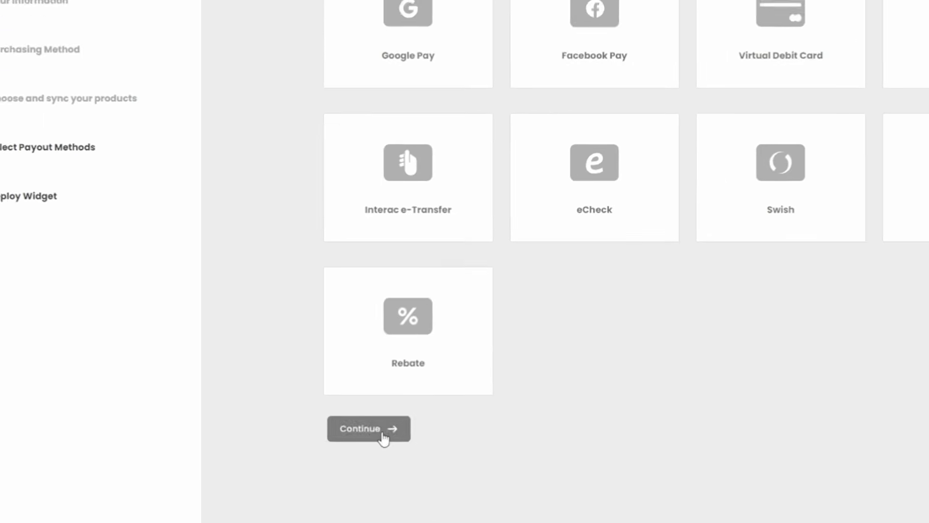
pyautogui.click(382, 437)
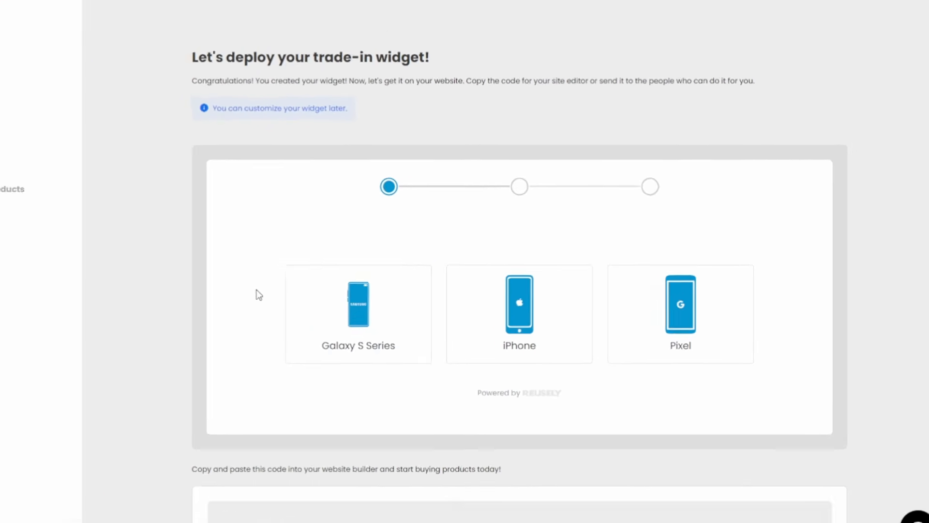
# - Review the Deploy Widget embed code and finish onboarding
pyautogui.moveTo(324, 114); pyautogui.dragTo(502, 114)
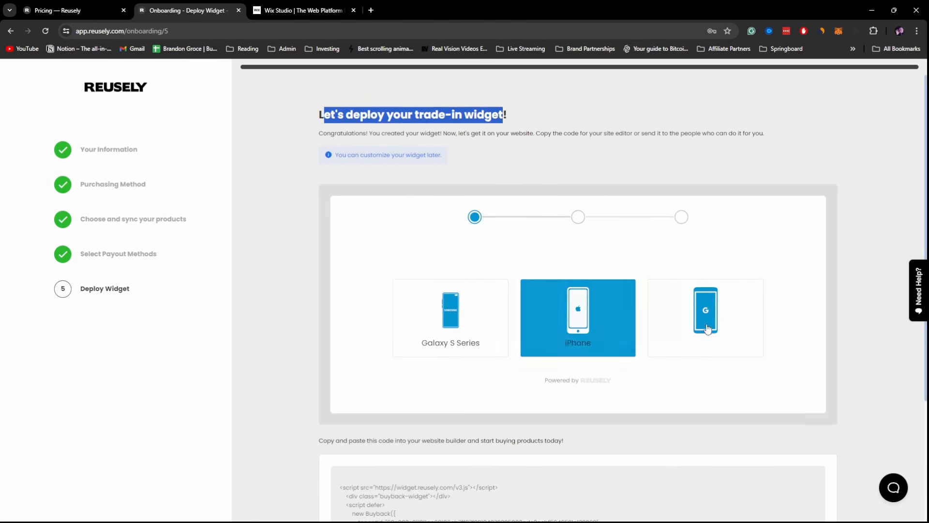
pyautogui.scroll(-3, 738, 299)
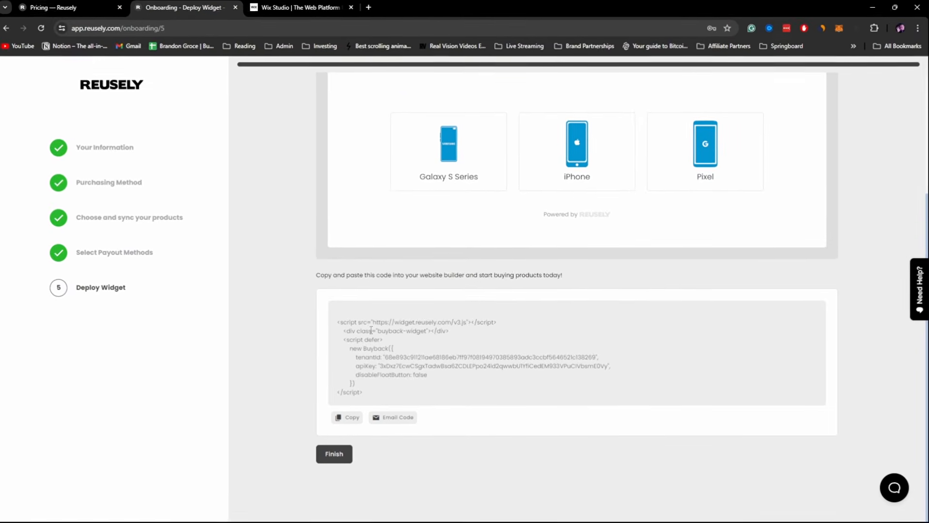
pyautogui.click(334, 453)
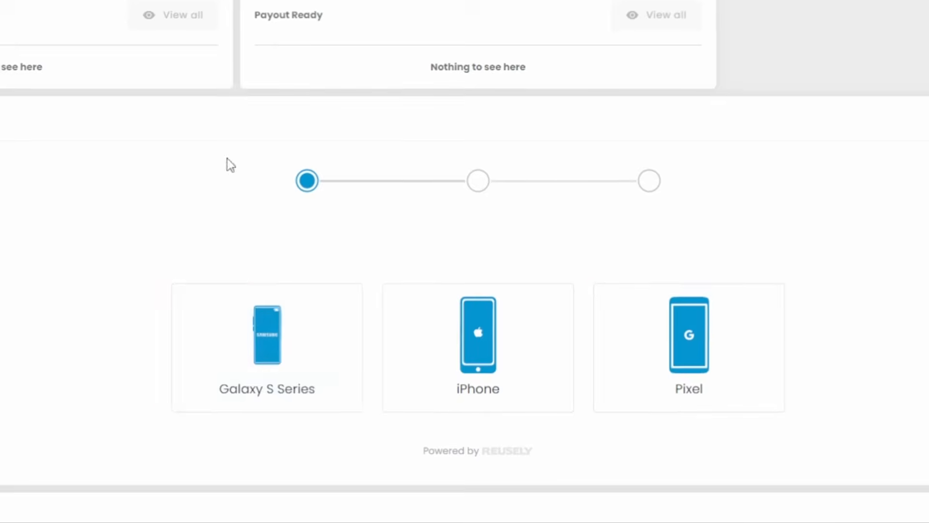
# - Preview iPhone models in the dashboard widget, go back, then open the Product Catalog settings
pyautogui.moveTo(0, 245); pyautogui.dragTo(51, 253)
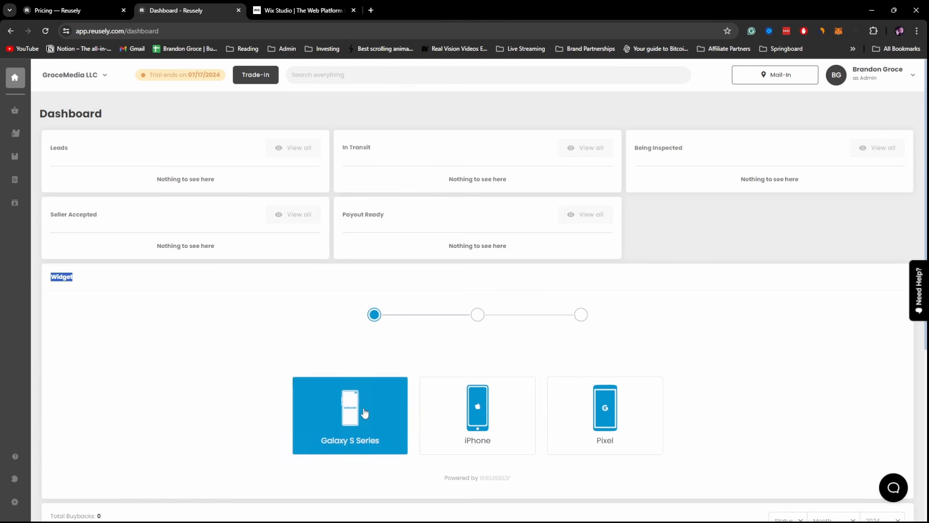
pyautogui.click(519, 419)
pyautogui.scroll(-5, 490, 417)
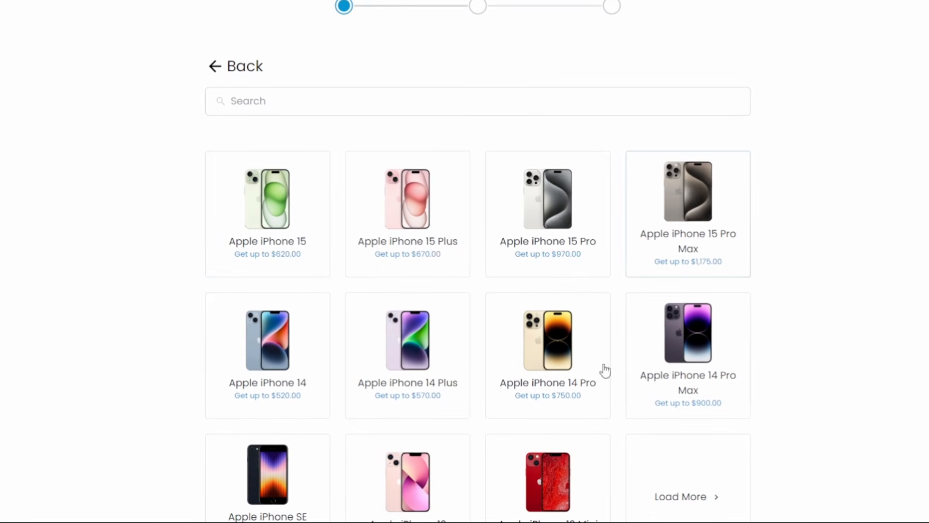
pyautogui.click(232, 73)
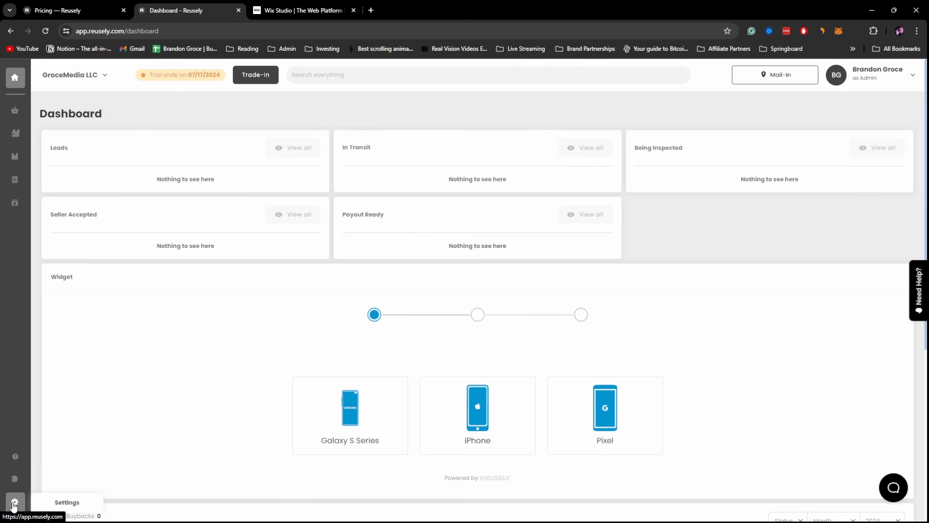
pyautogui.click(14, 503)
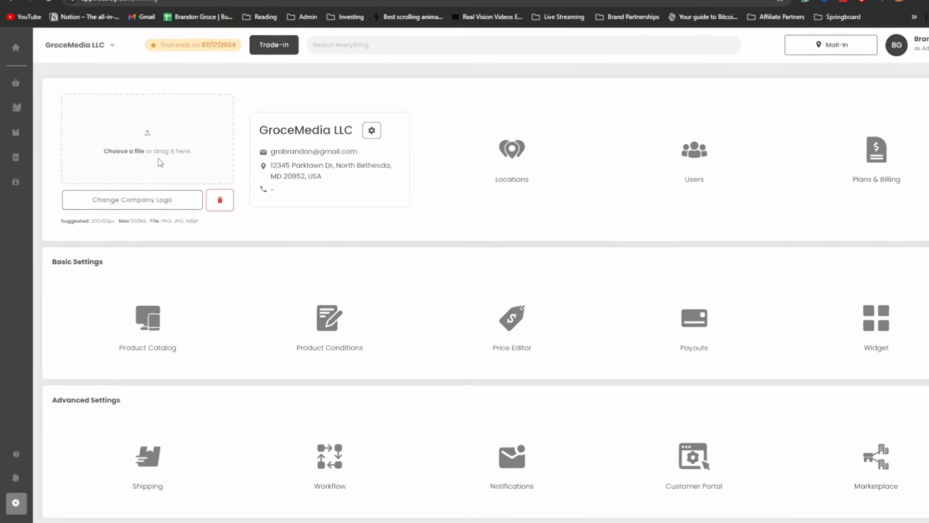
pyautogui.click(216, 269)
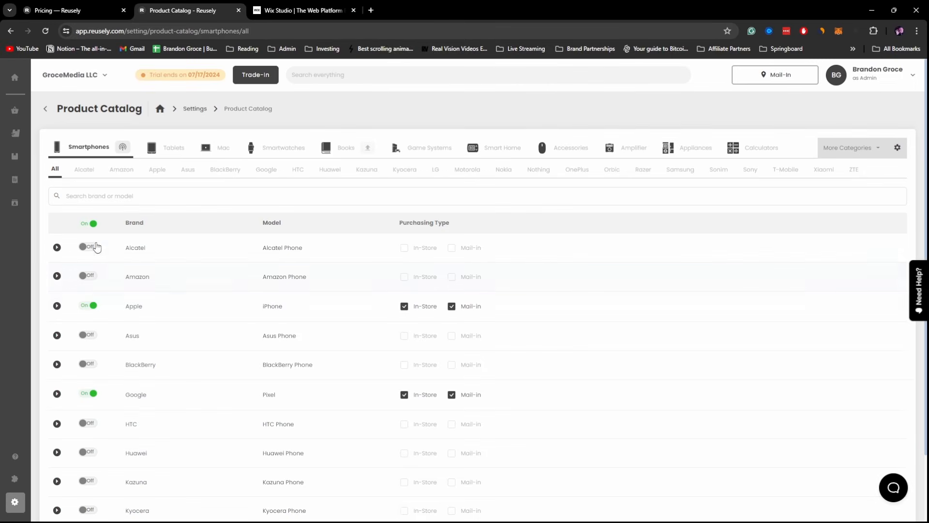
# - Enable BlackBerry, Google, HTC, Huawei, Apple and Amazon smartphones, then return to Settings
pyautogui.moveTo(136, 309)
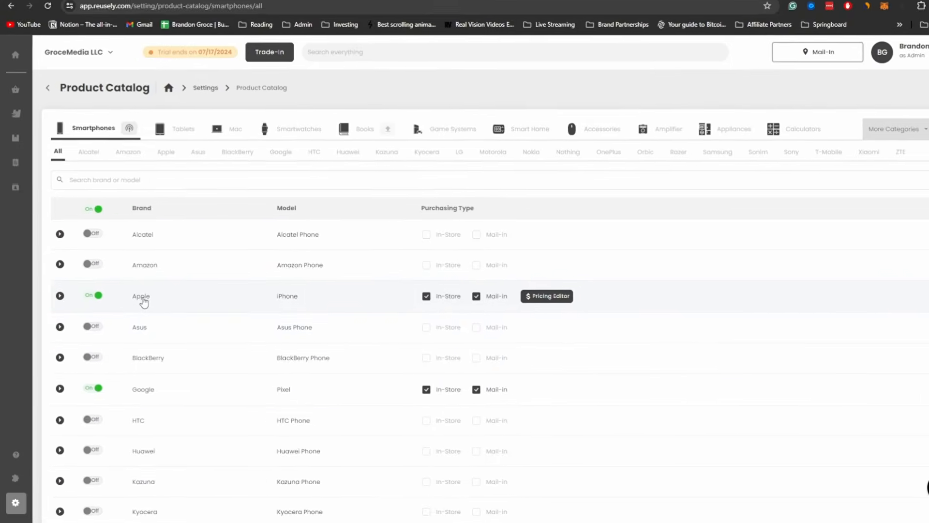
pyautogui.scroll(-3, 150, 392)
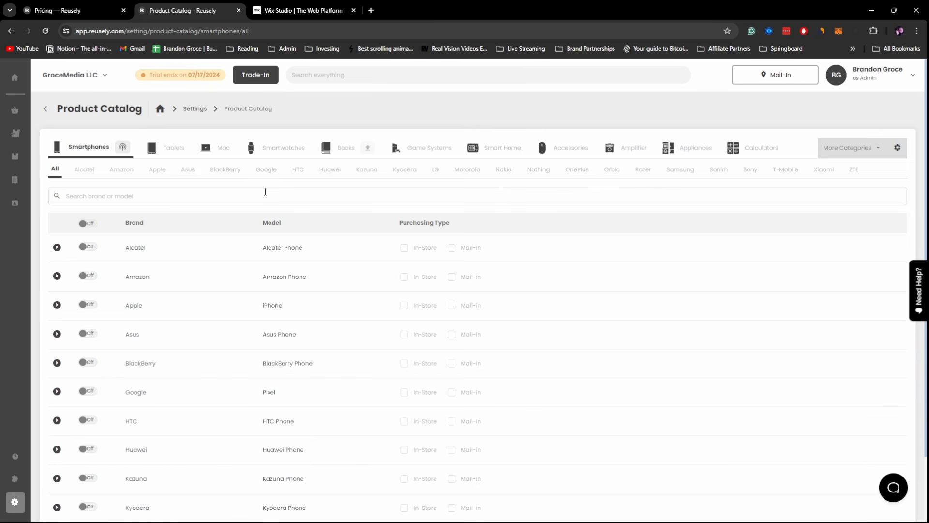
pyautogui.click(87, 362)
pyautogui.click(88, 391)
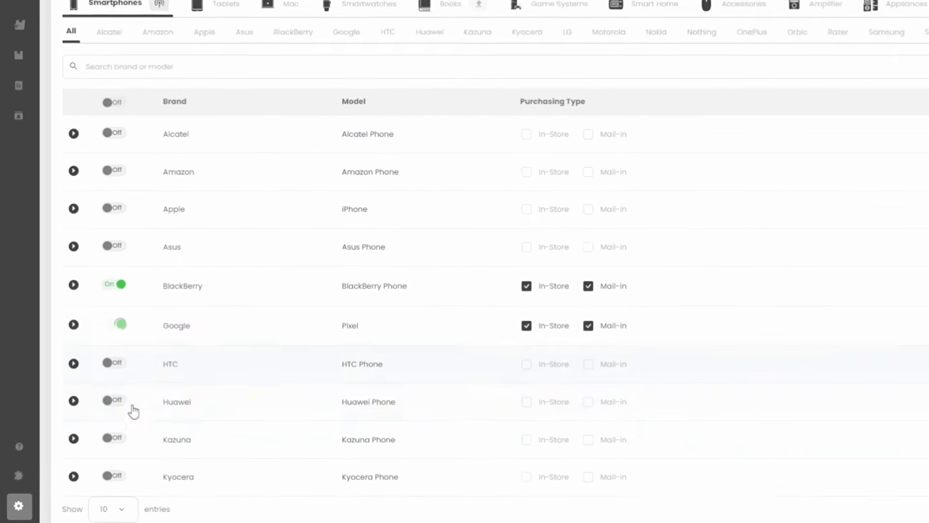
pyautogui.click(114, 363)
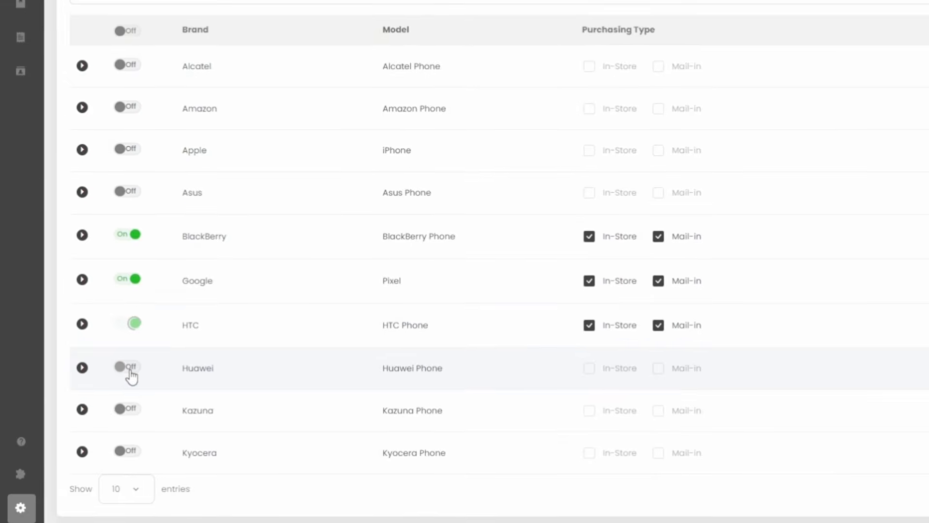
pyautogui.click(115, 400)
pyautogui.click(128, 148)
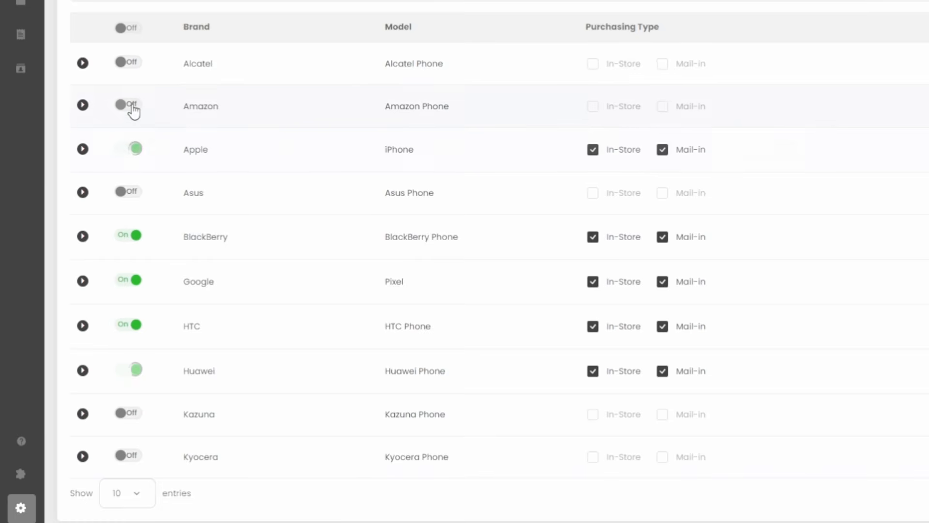
pyautogui.click(129, 105)
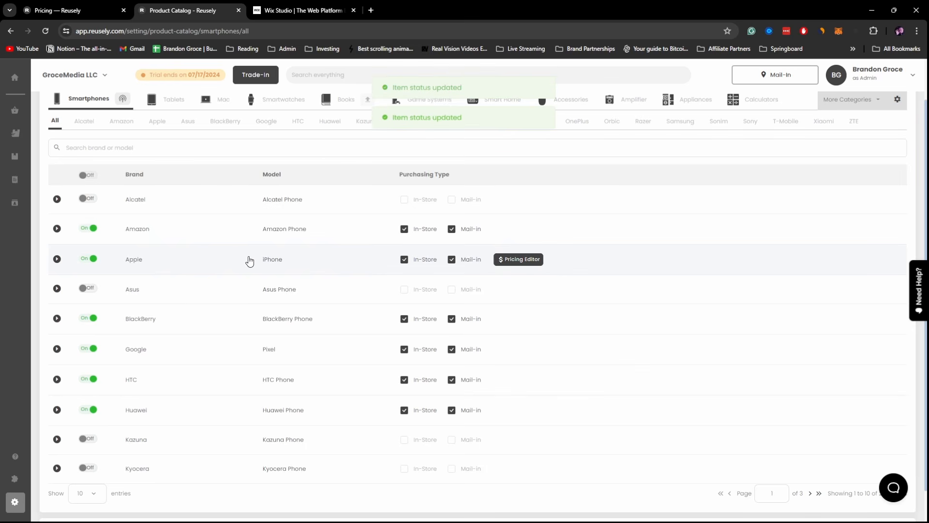
pyautogui.scroll(1, 285, 278)
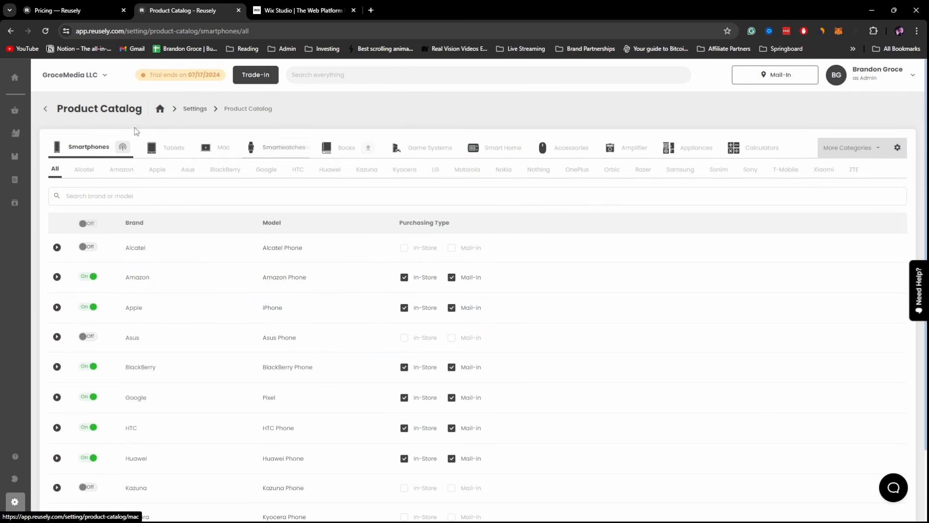
pyautogui.click(16, 504)
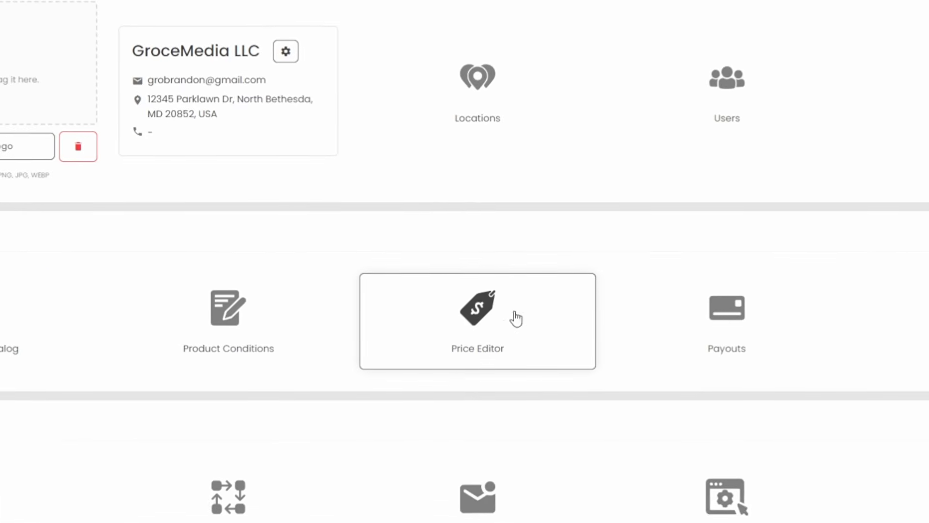
# - Open the Price Editor and turn on price sync for Apple and Amazon
pyautogui.click(476, 316)
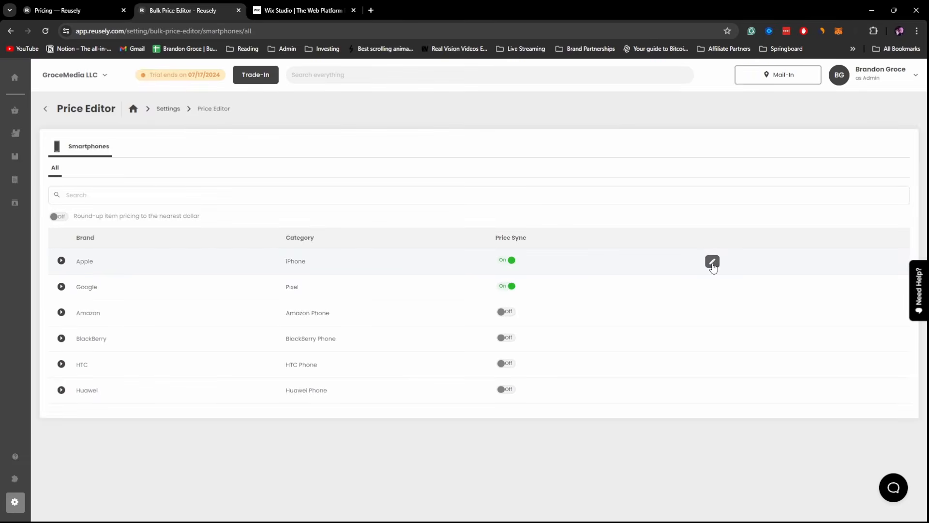
pyautogui.click(712, 262)
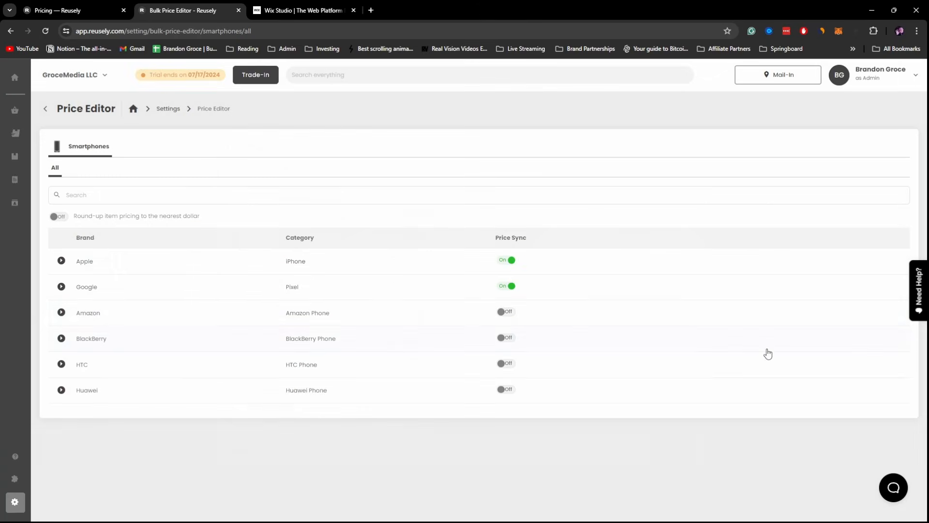
pyautogui.click(508, 311)
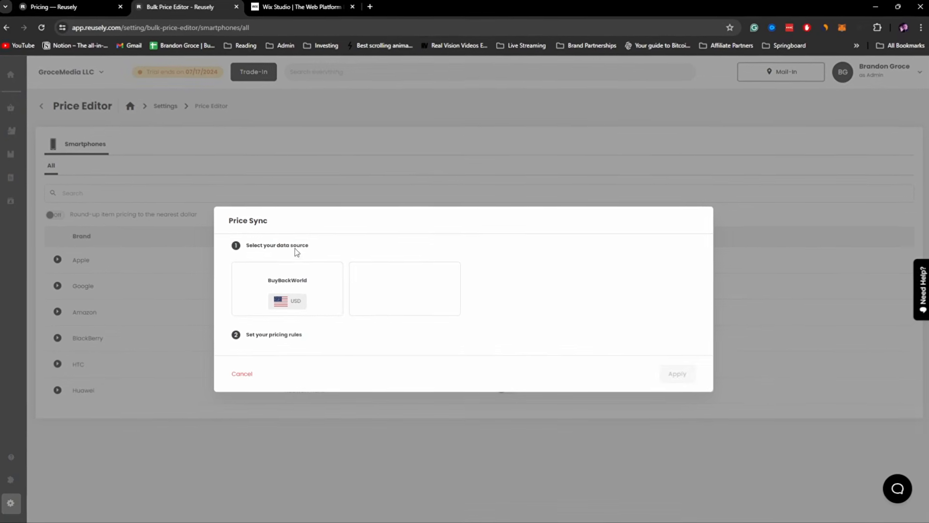
# - Sync all six brands' prices from BuyBackWorld with the Match rule, then return to Settings
pyautogui.click(300, 282)
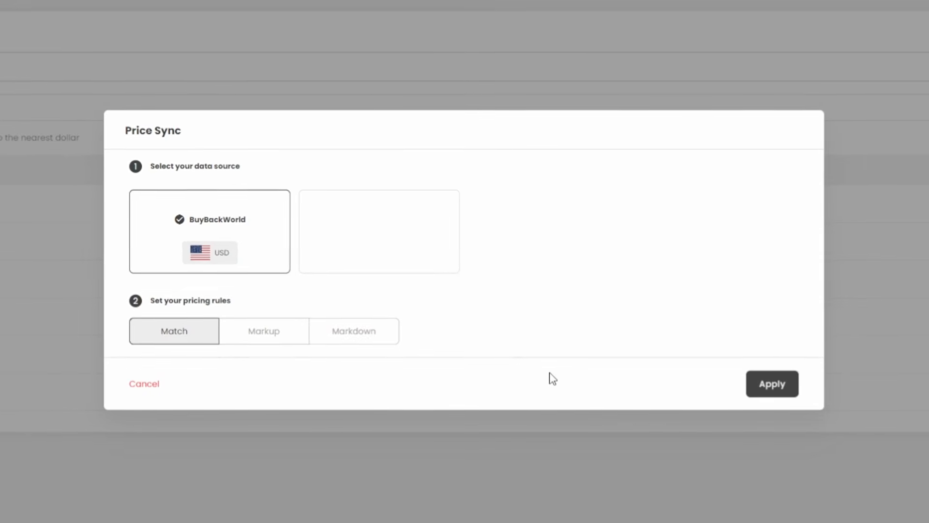
pyautogui.click(784, 387)
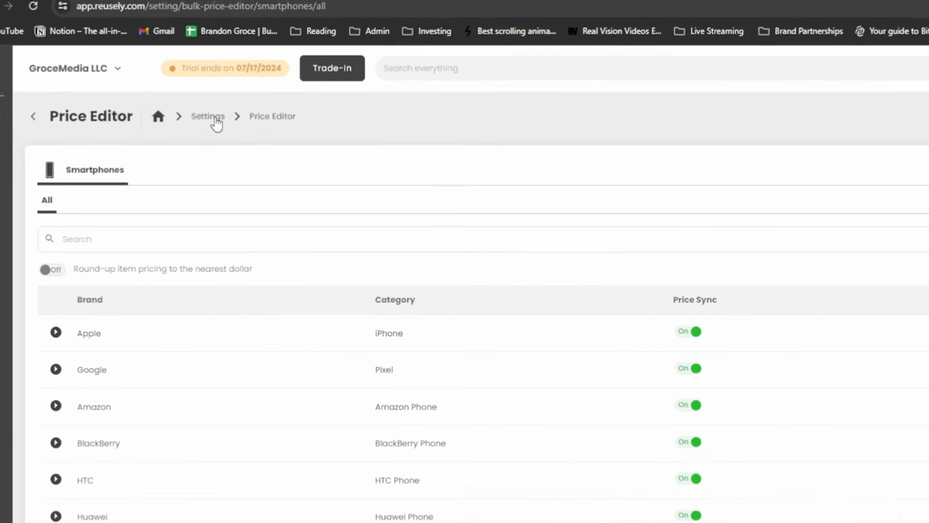
pyautogui.click(220, 120)
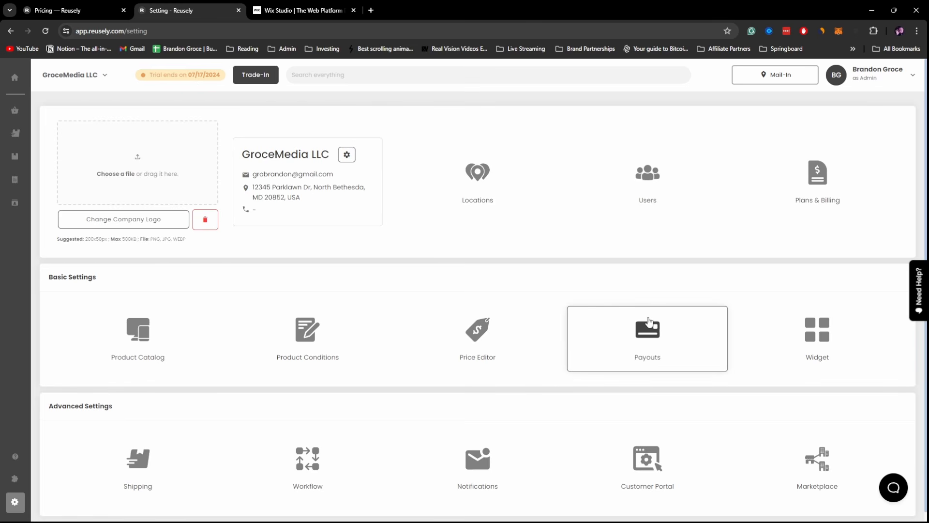
# - Confirm PayPal is the only active payout method, then go to the Widget settings page
pyautogui.click(649, 324)
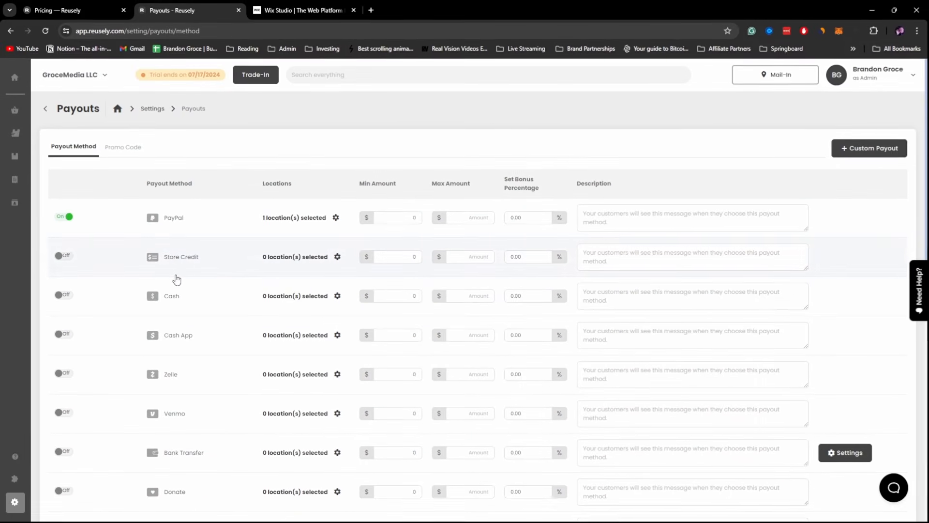
pyautogui.click(157, 111)
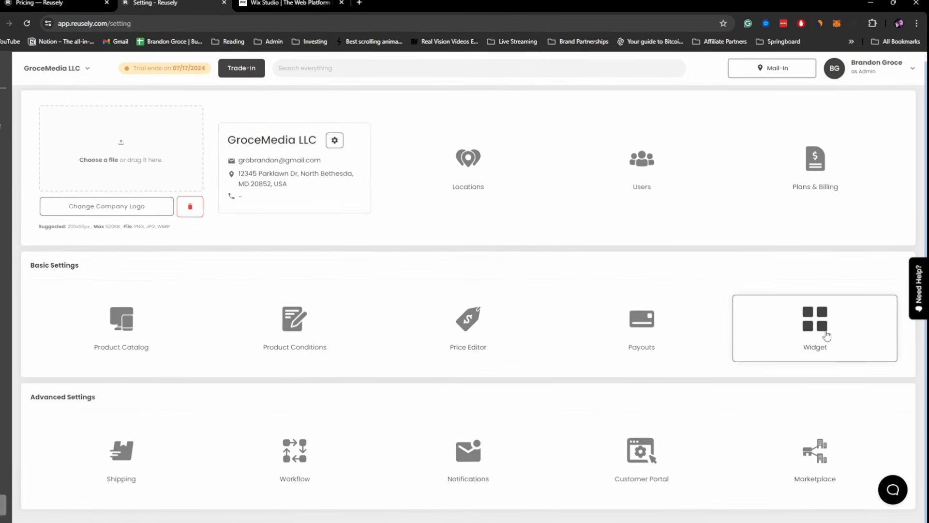
pyautogui.click(826, 334)
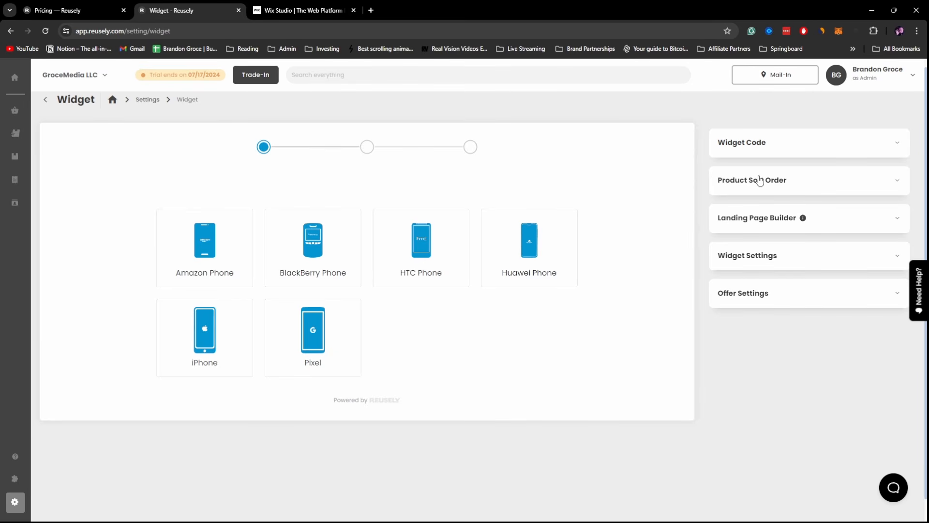
# - Expand the widget colour settings and set the widget buttons to the black style
pyautogui.click(769, 218)
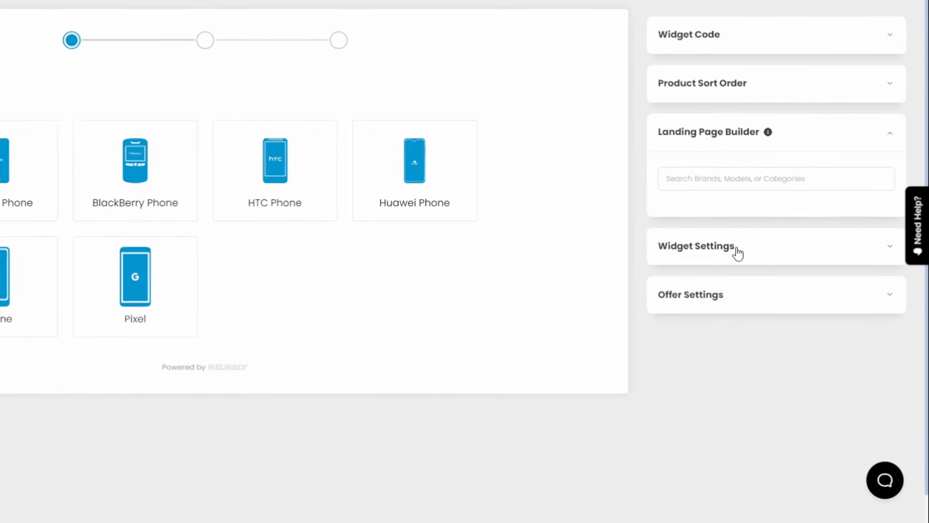
pyautogui.click(737, 250)
pyautogui.scroll(-4, 734, 263)
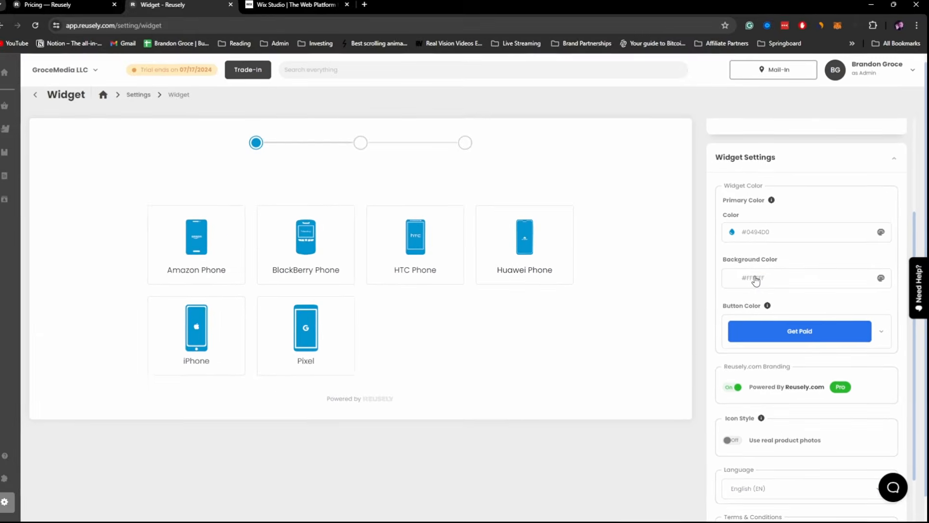
pyautogui.scroll(-2, 784, 339)
pyautogui.click(882, 243)
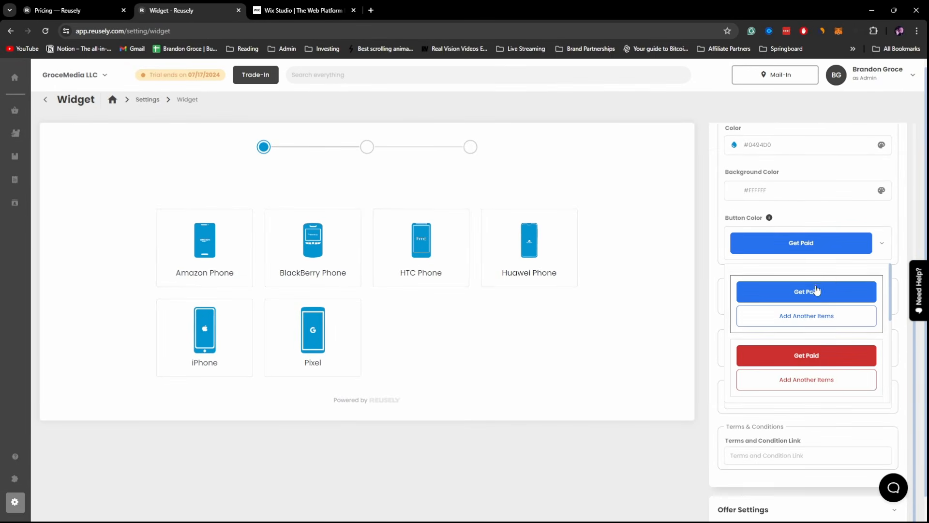
pyautogui.scroll(-1, 804, 329)
pyautogui.scroll(-3, 803, 329)
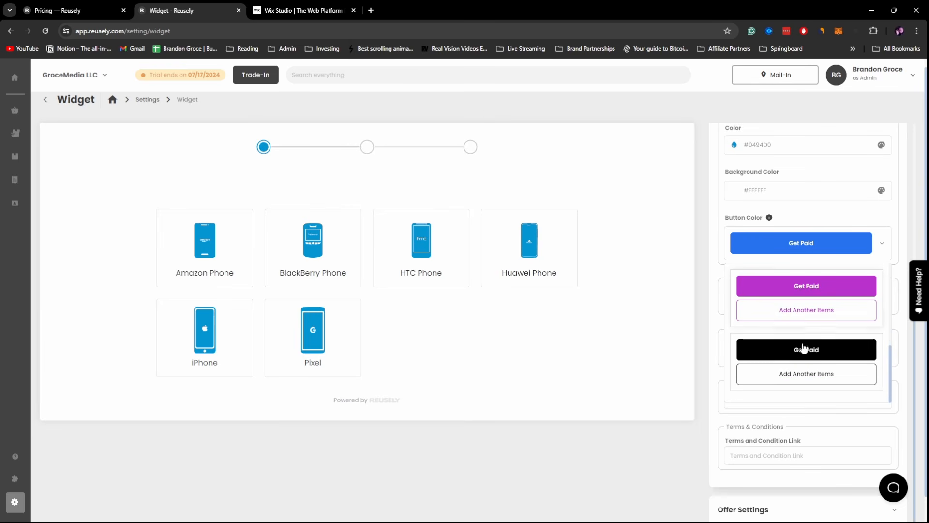
pyautogui.scroll(2, 804, 356)
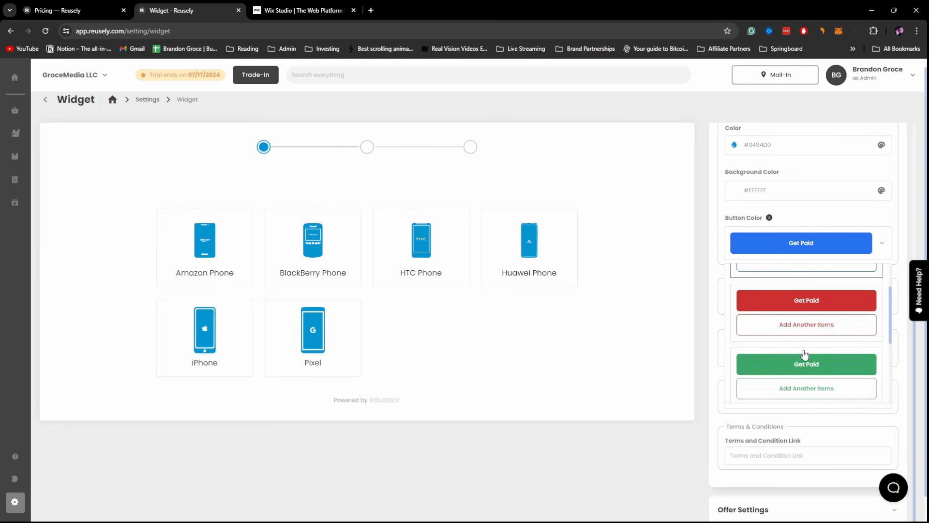
pyautogui.scroll(-2, 806, 358)
pyautogui.click(805, 359)
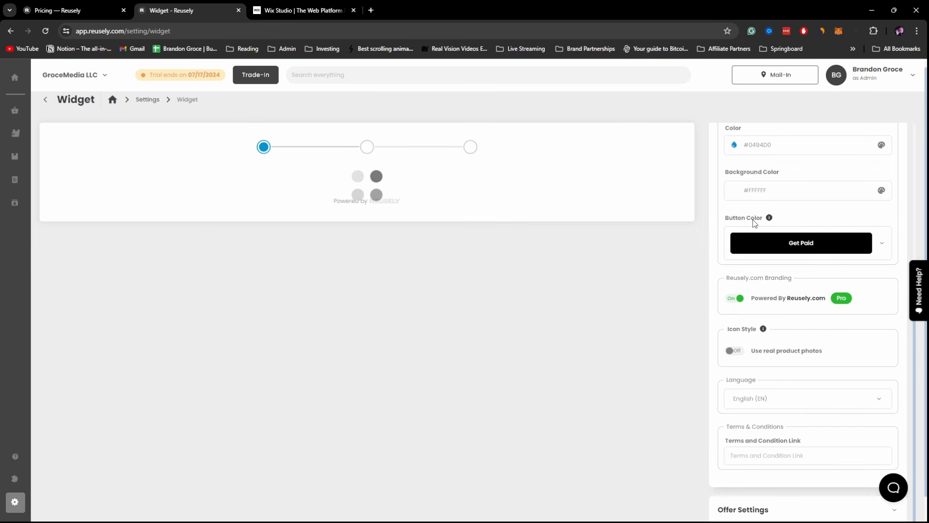
# - Keep the primary colour purple #624AD9 on a #FFFFFF background and close the picker
pyautogui.scroll(1, 753, 203)
pyautogui.click(773, 194)
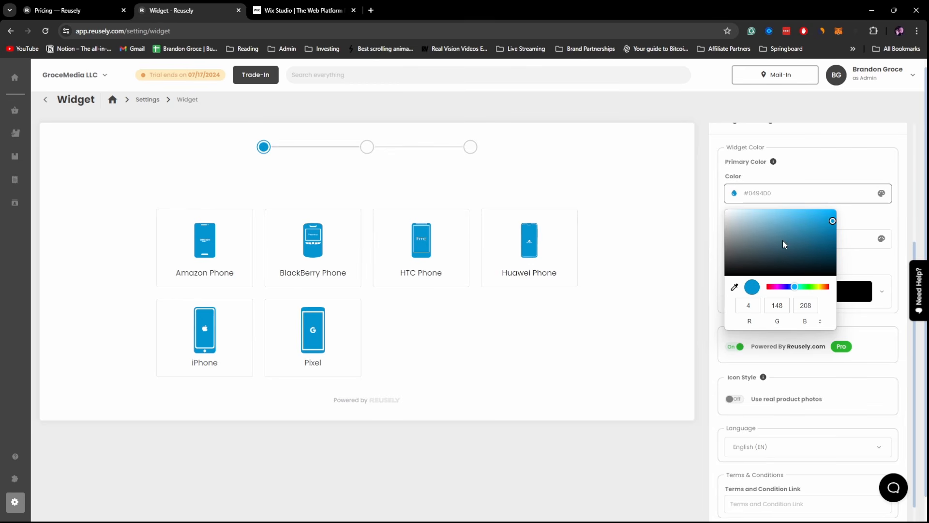
pyautogui.click(786, 287)
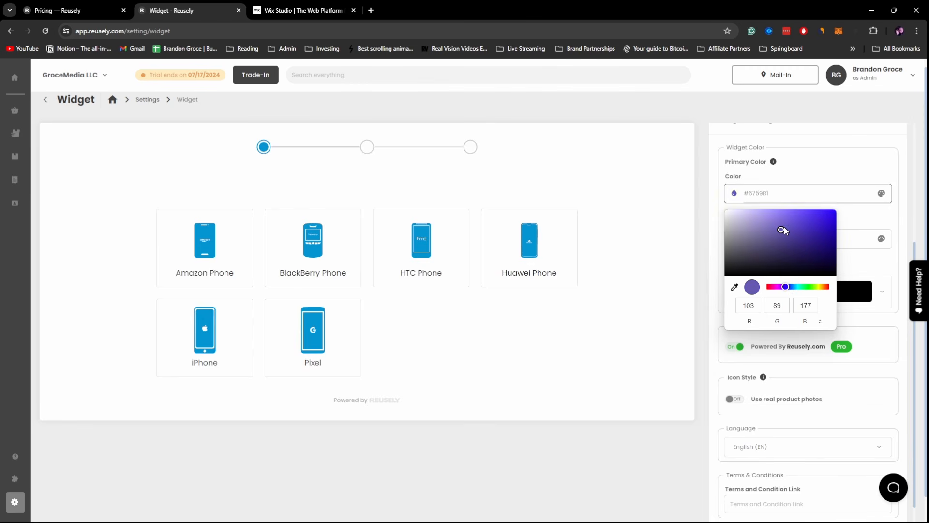
pyautogui.moveTo(782, 230); pyautogui.dragTo(800, 220)
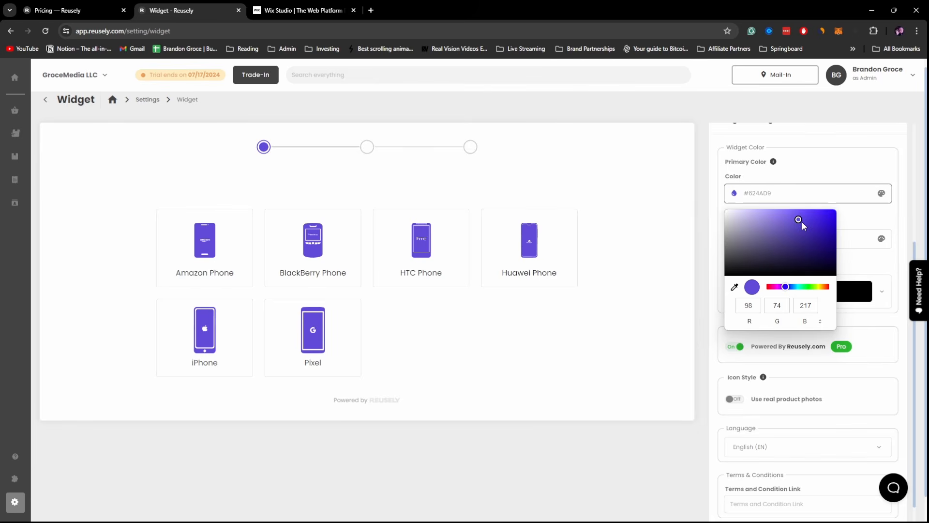
pyautogui.click(850, 220)
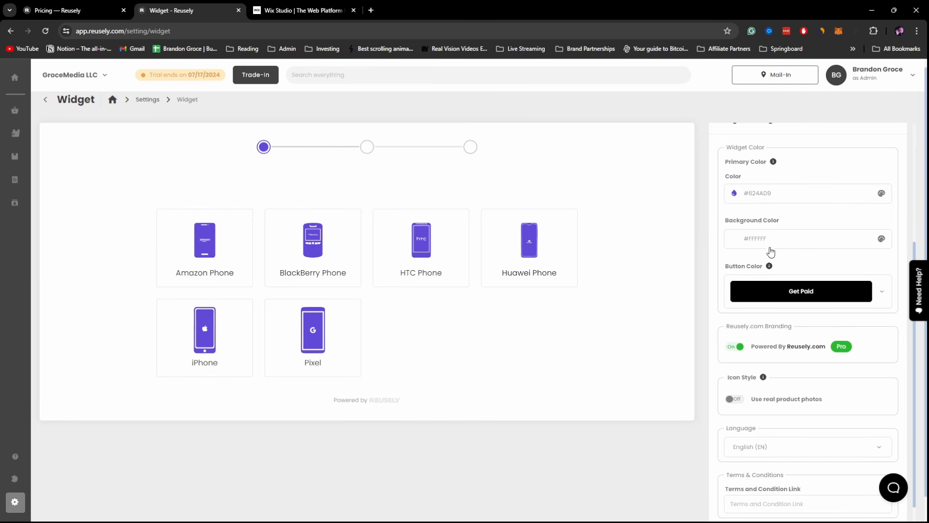
pyautogui.scroll(-1, 760, 271)
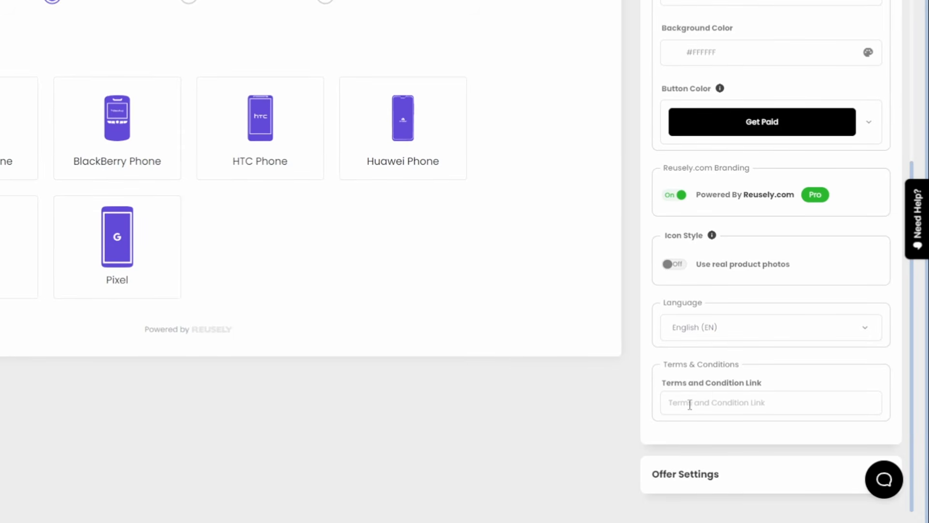
# - In Product Sort Order, move Amazon Phone below BlackBerry Phone, then collapse the section
pyautogui.click(753, 480)
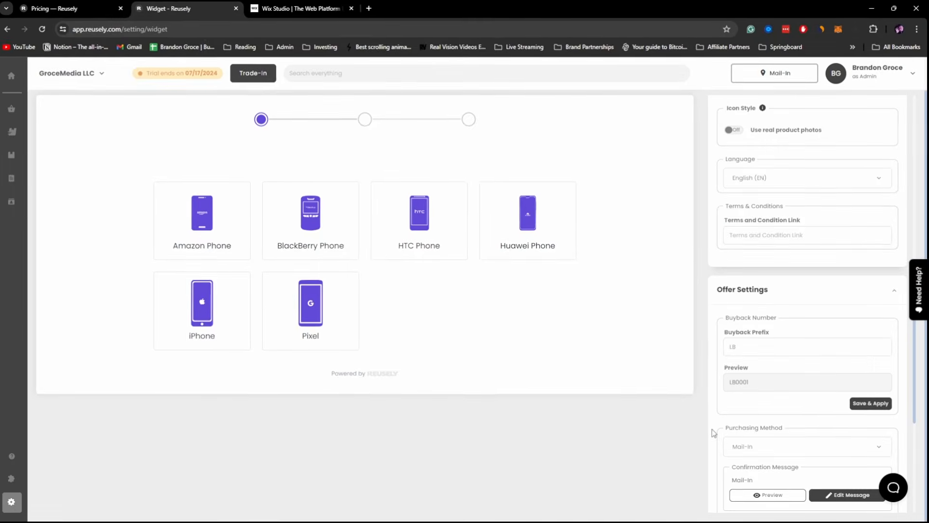
pyautogui.scroll(10, 755, 291)
pyautogui.click(768, 154)
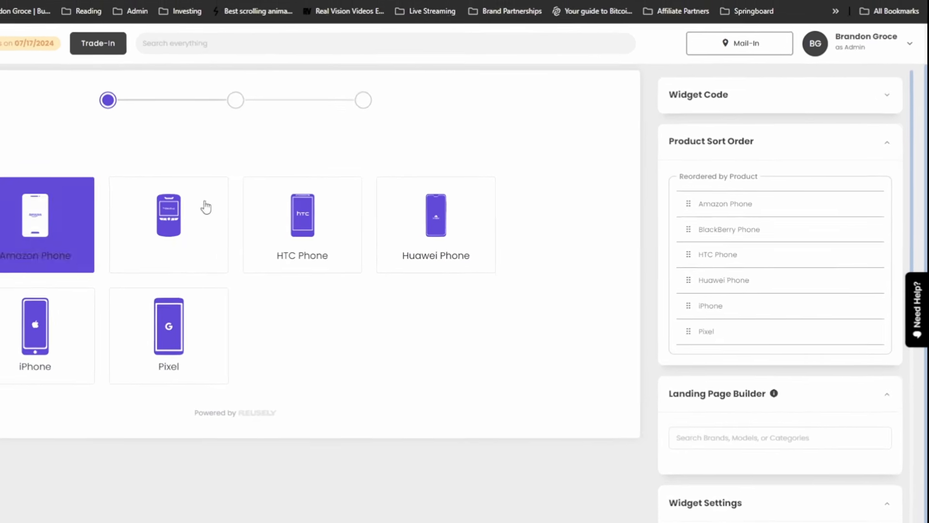
pyautogui.moveTo(670, 203); pyautogui.dragTo(681, 249)
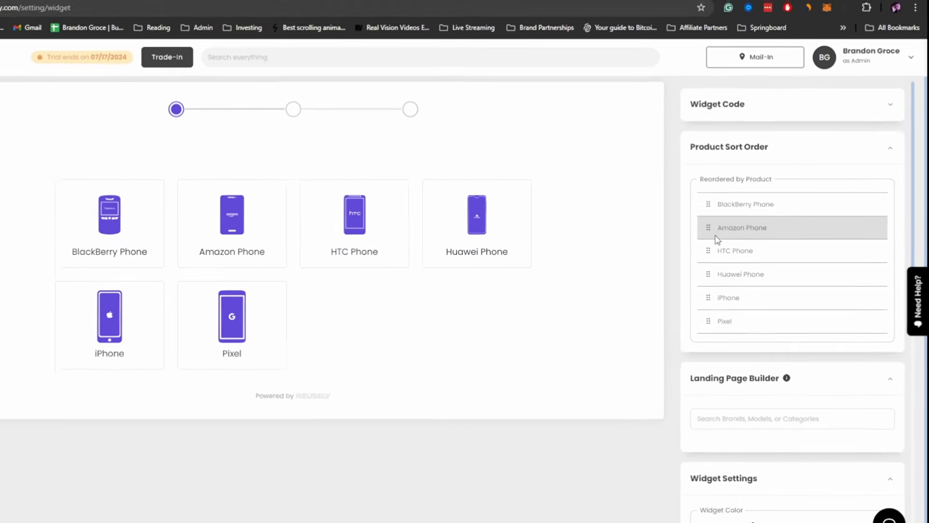
pyautogui.click(756, 154)
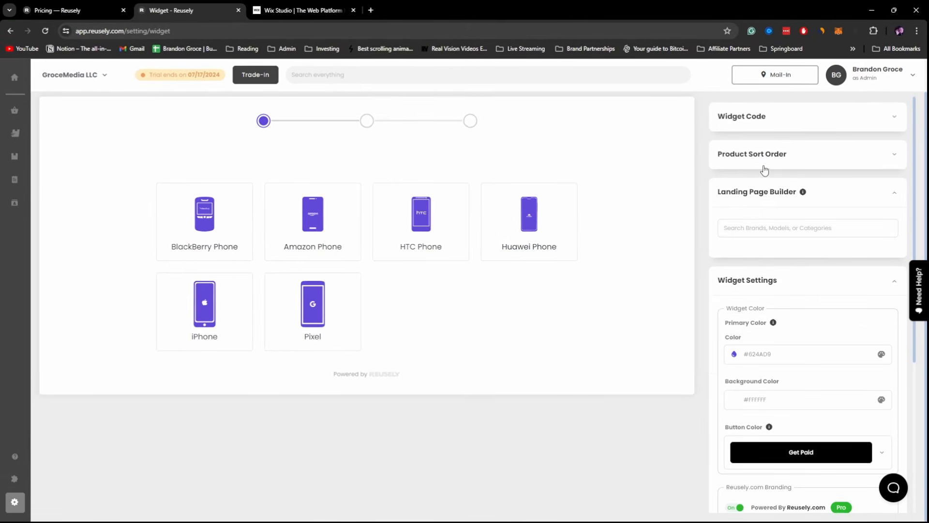
pyautogui.moveTo(805, 196)
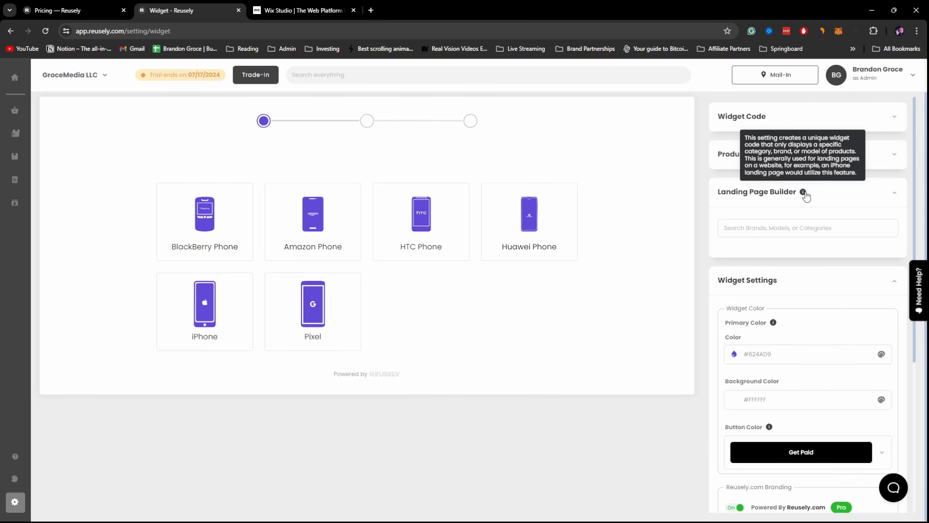
# - Filter the landing page builder to the Apple brand, then clear that filter again
pyautogui.click(782, 235)
pyautogui.write('app')
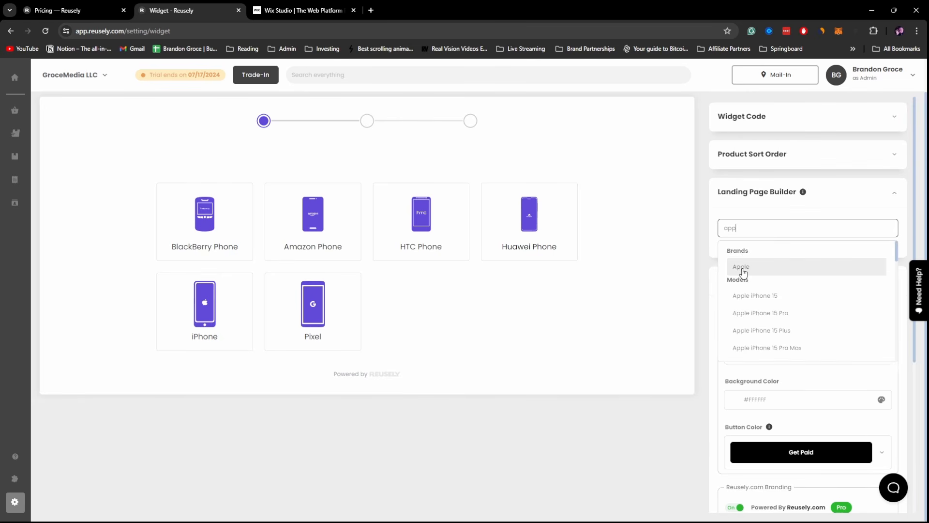
pyautogui.click(738, 270)
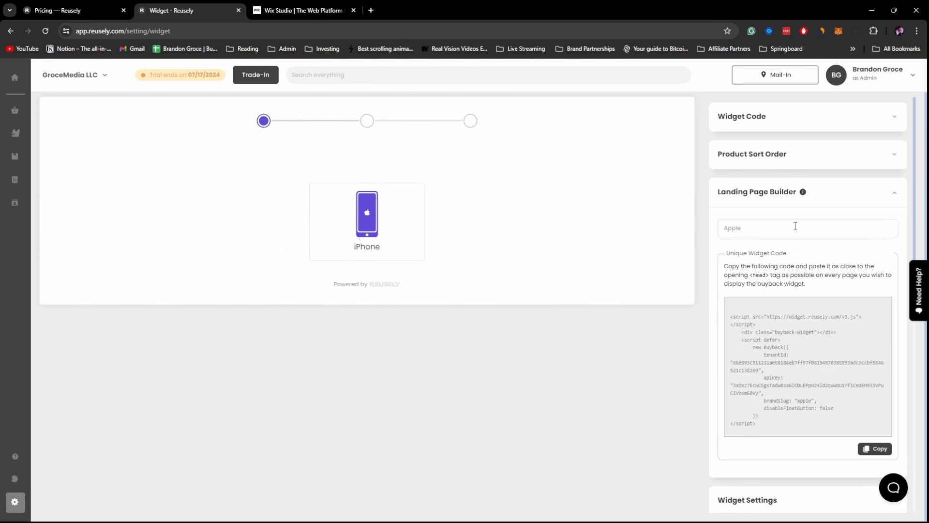
pyautogui.click(778, 224)
pyautogui.hotkey('ctrl', 'a')
pyautogui.press('BackSpace')
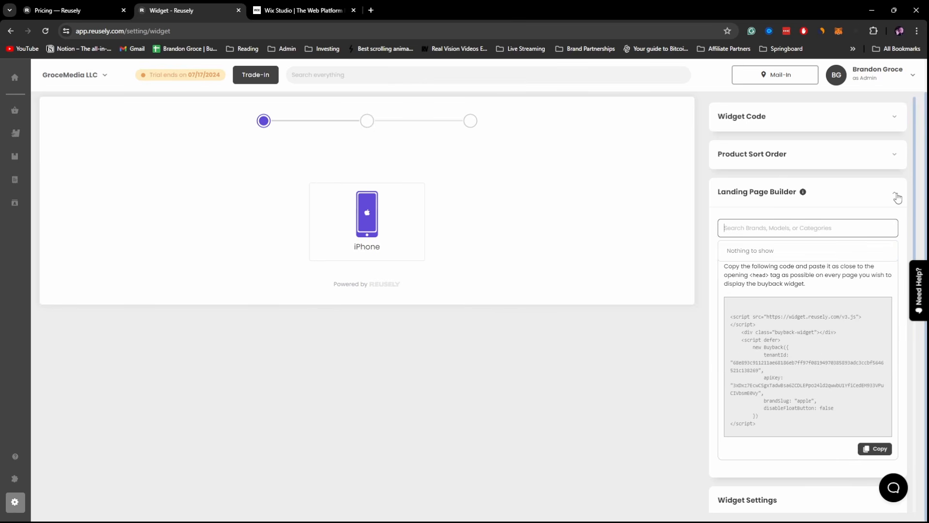
pyautogui.click(897, 197)
# - In Widget Code, set the Widget Starting Point to Category
pyautogui.scroll(1, 823, 194)
pyautogui.click(762, 159)
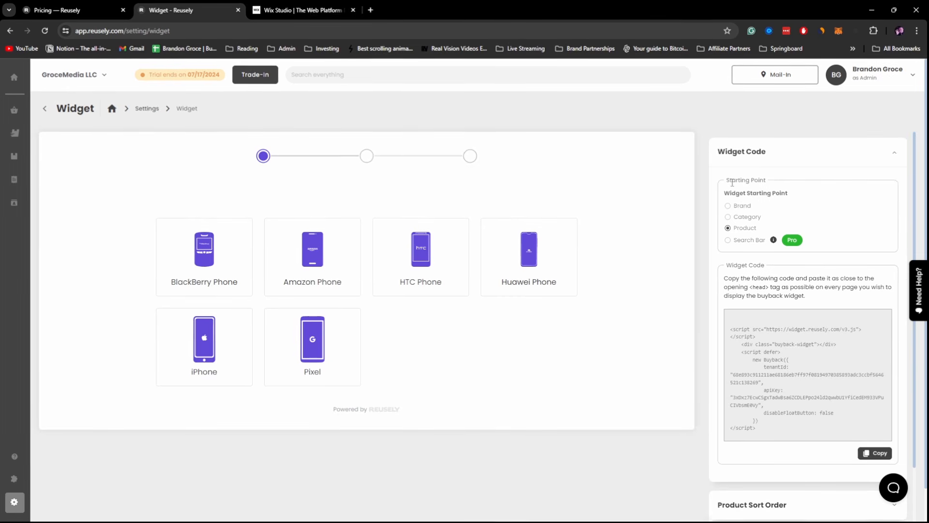
pyautogui.tripleClick(754, 179)
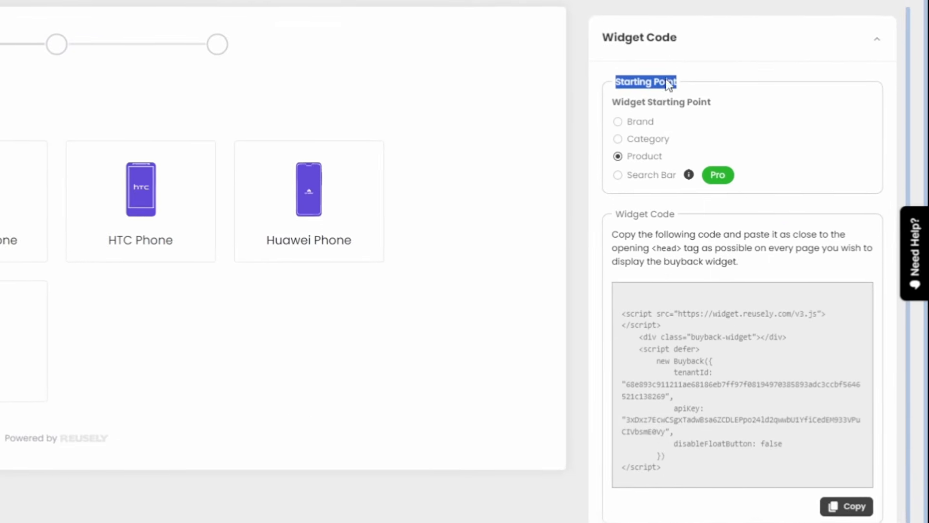
pyautogui.click(617, 234)
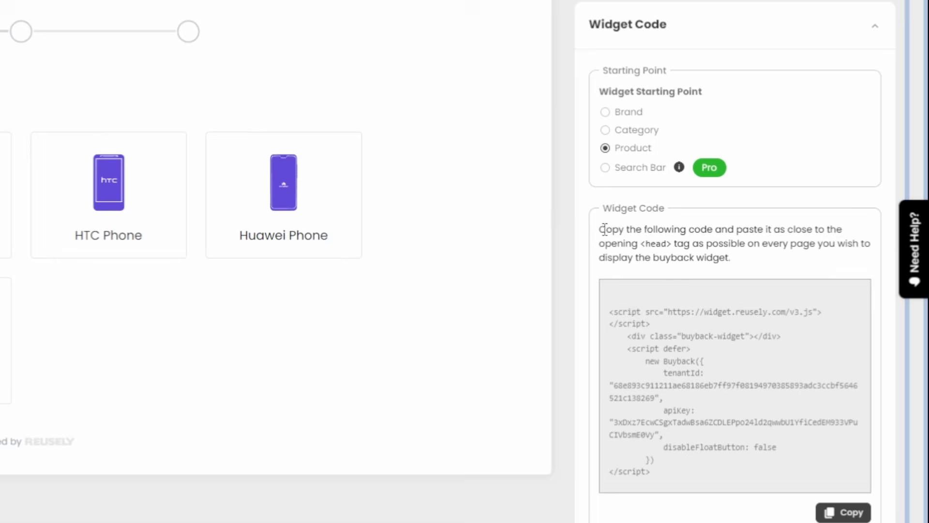
pyautogui.moveTo(605, 229); pyautogui.dragTo(734, 259)
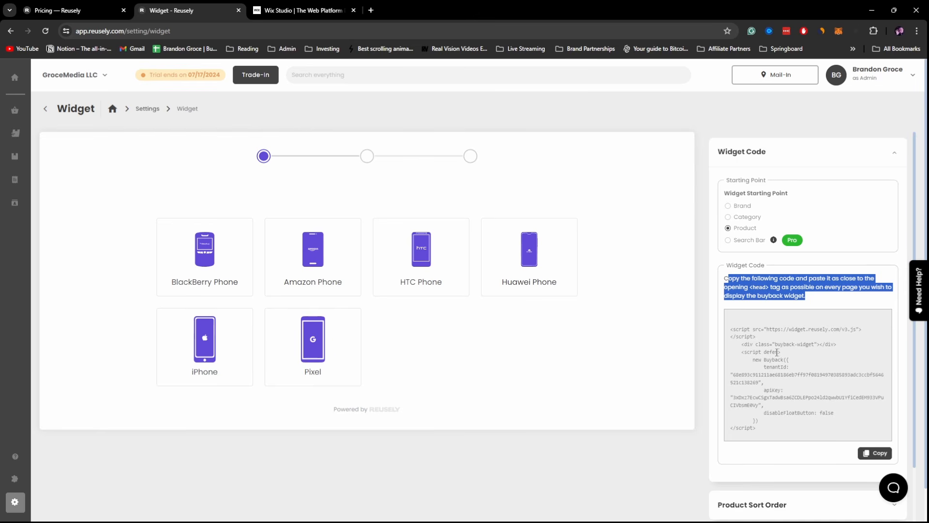
pyautogui.moveTo(729, 194); pyautogui.dragTo(789, 195)
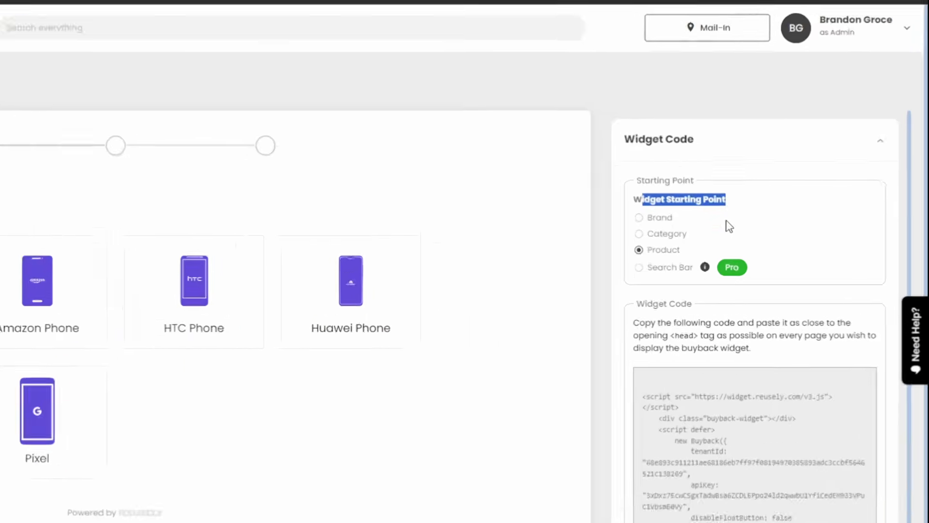
pyautogui.click(788, 207)
pyautogui.click(570, 227)
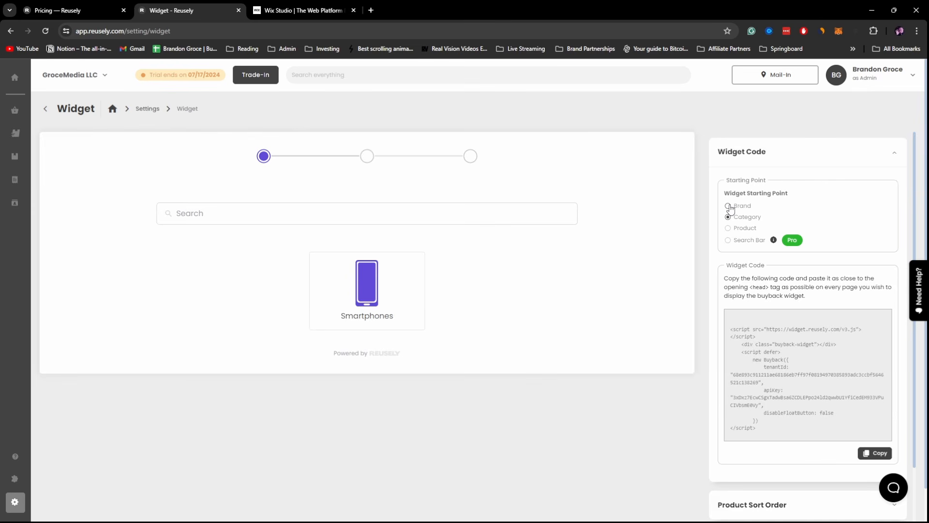
# - After the Pro-only Search Bar start, set the widget to start at Product and copy its embed code
pyautogui.click(737, 242)
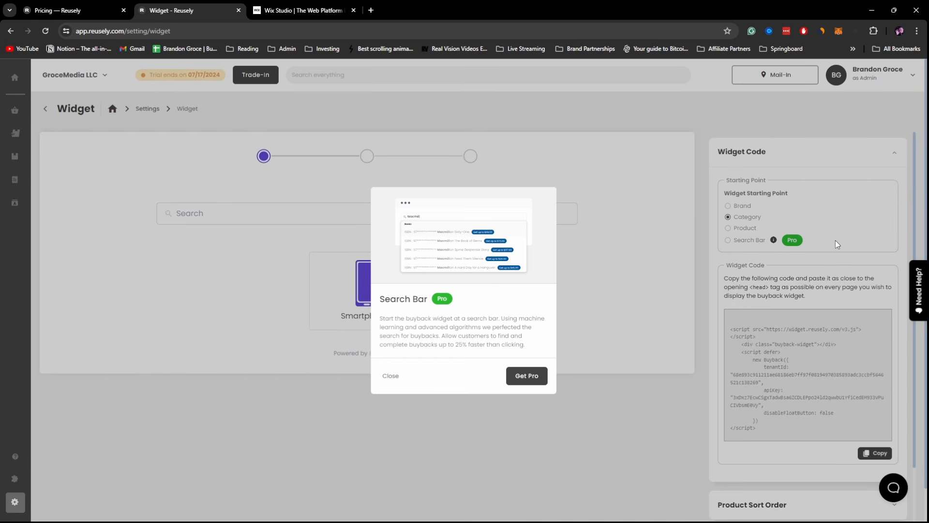
pyautogui.click(391, 376)
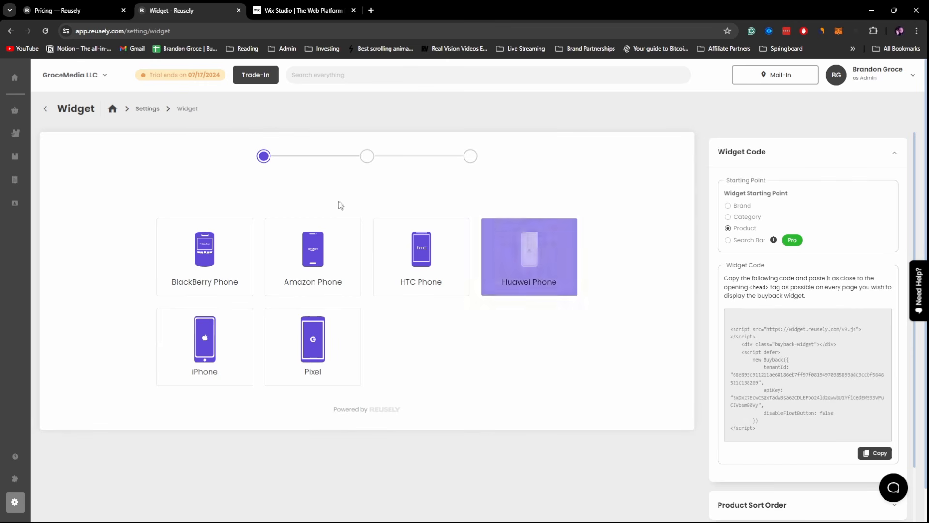
pyautogui.scroll(-1, 823, 233)
pyautogui.scroll(-2, 824, 234)
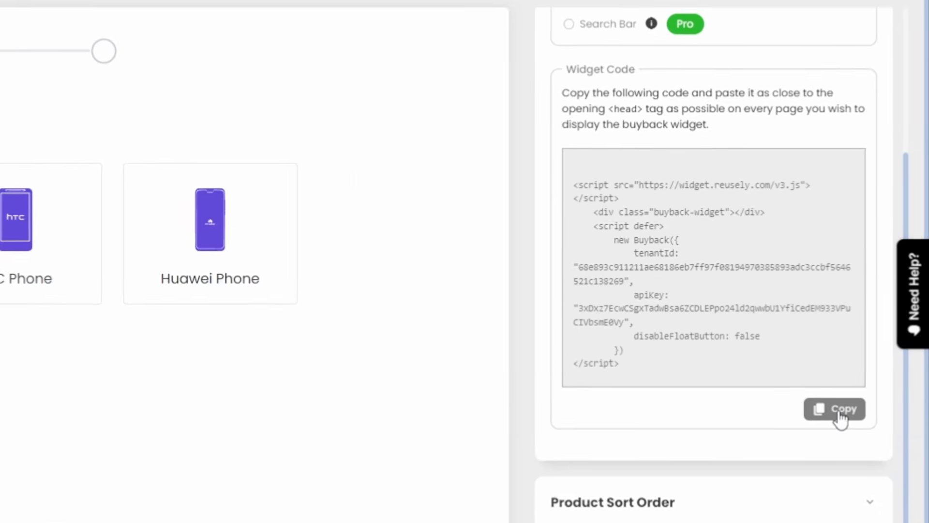
pyautogui.click(844, 406)
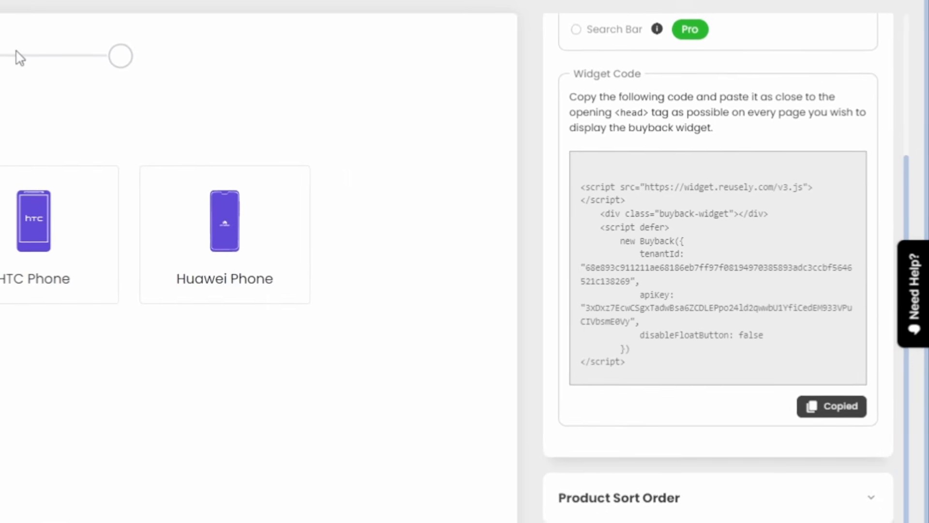
pyautogui.click(304, 12)
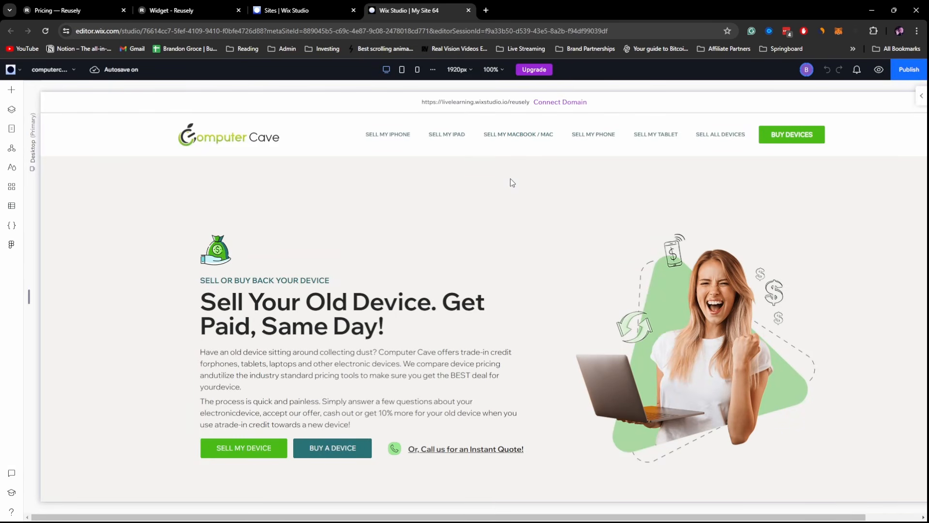
# - Paste the copied Reusely widget code into the iFrame's HTML settings
pyautogui.scroll(-4, 486, 203)
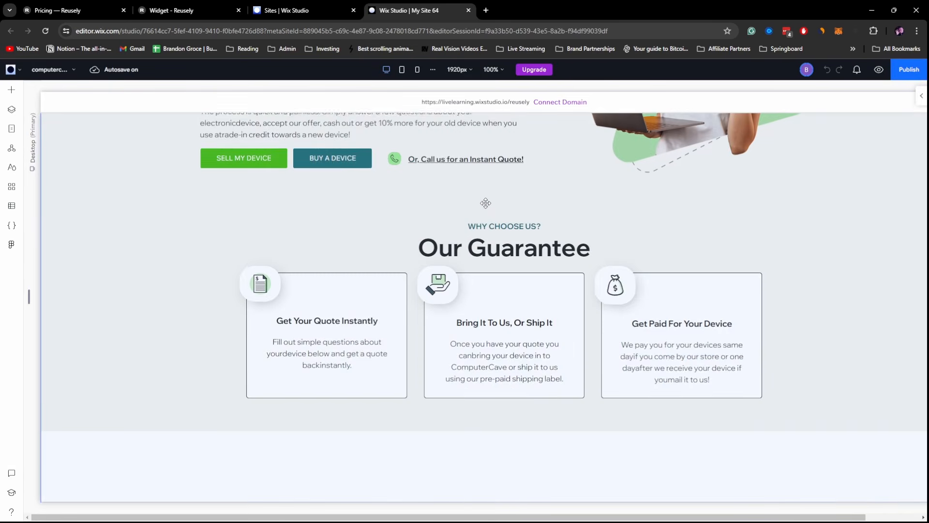
pyautogui.scroll(4, 485, 202)
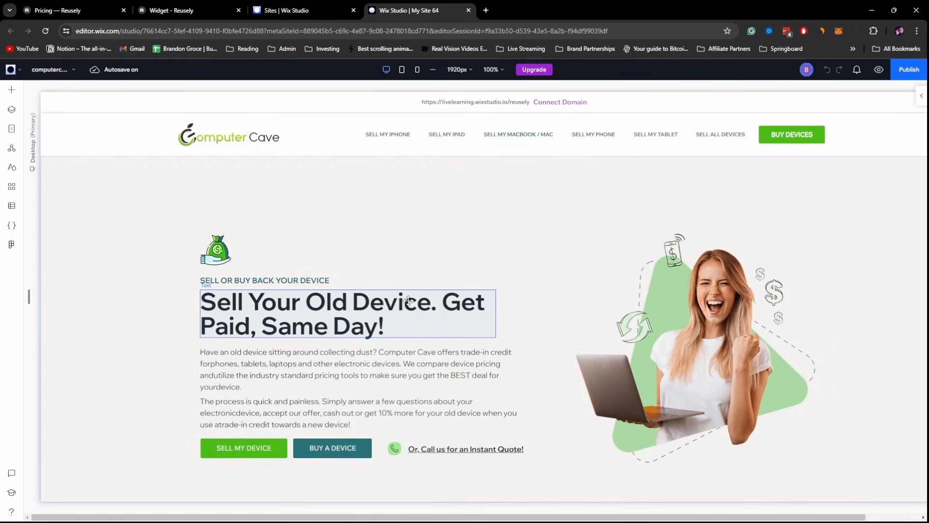
pyautogui.scroll(-15, 435, 306)
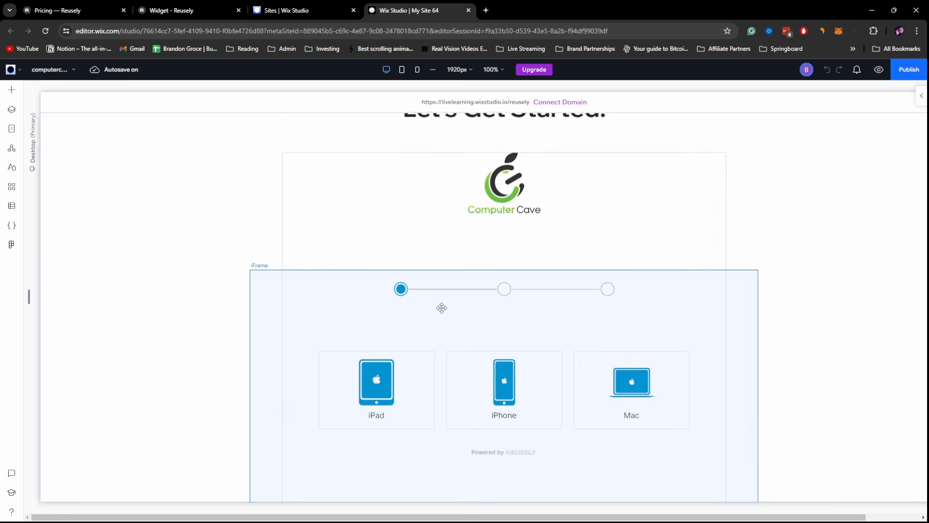
pyautogui.scroll(-5, 440, 307)
pyautogui.scroll(3, 433, 221)
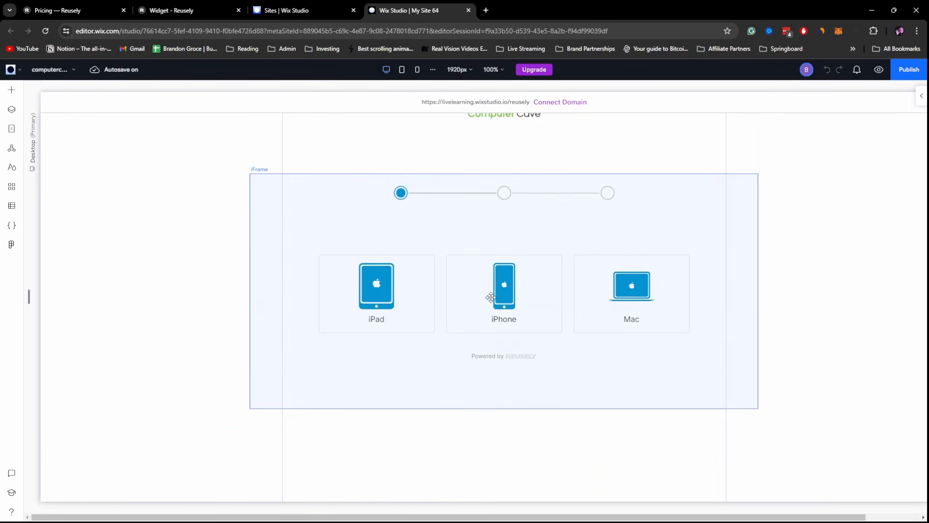
pyautogui.click(292, 225)
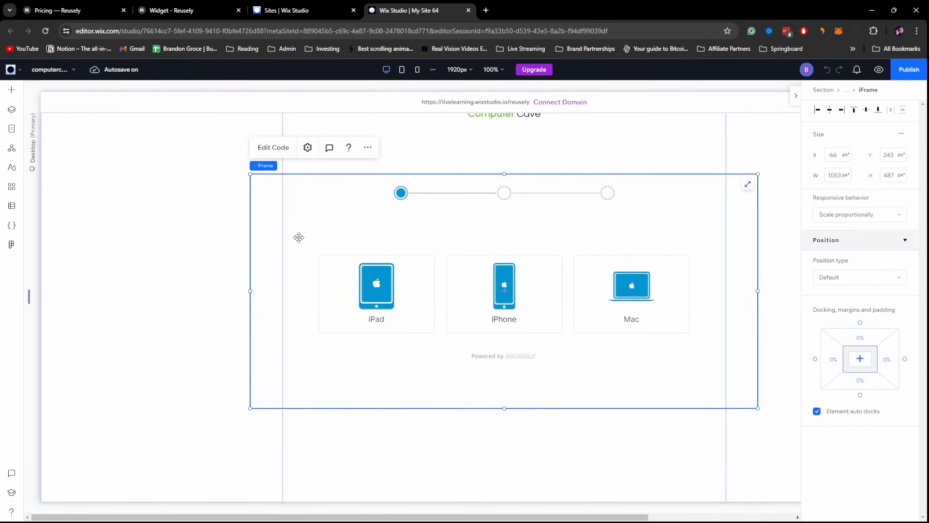
pyautogui.click(274, 147)
pyautogui.hotkey('ctrl', 'v')
pyautogui.moveTo(35, 293); pyautogui.dragTo(109, 381)
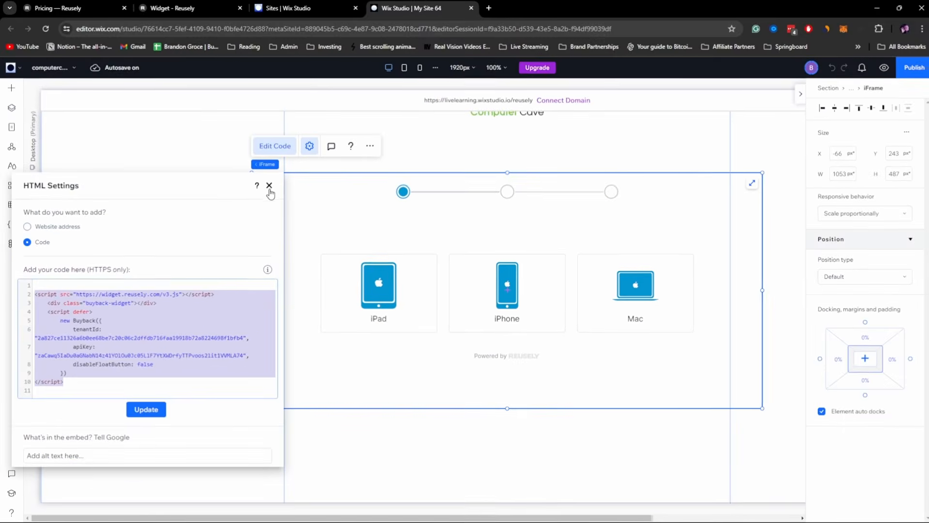
# - Publish the Wix Studio site and view the live page
pyautogui.click(411, 77)
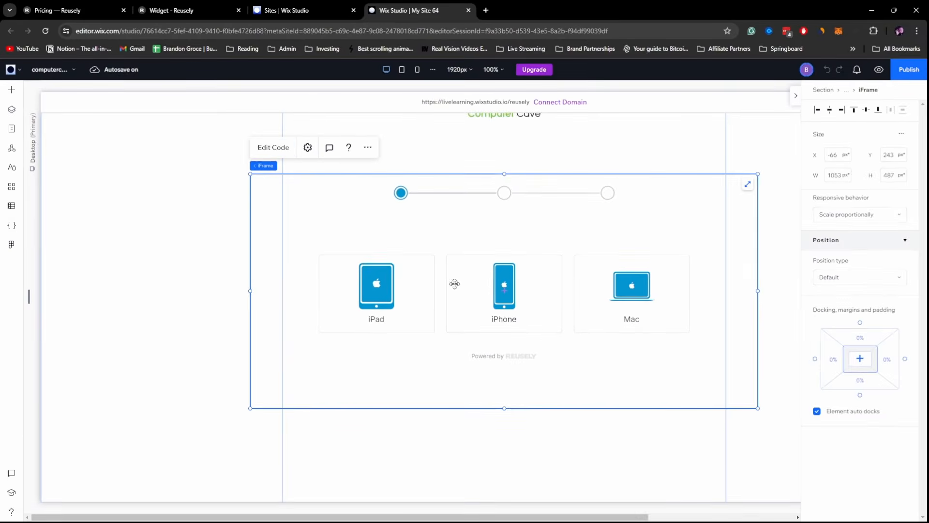
pyautogui.click(914, 72)
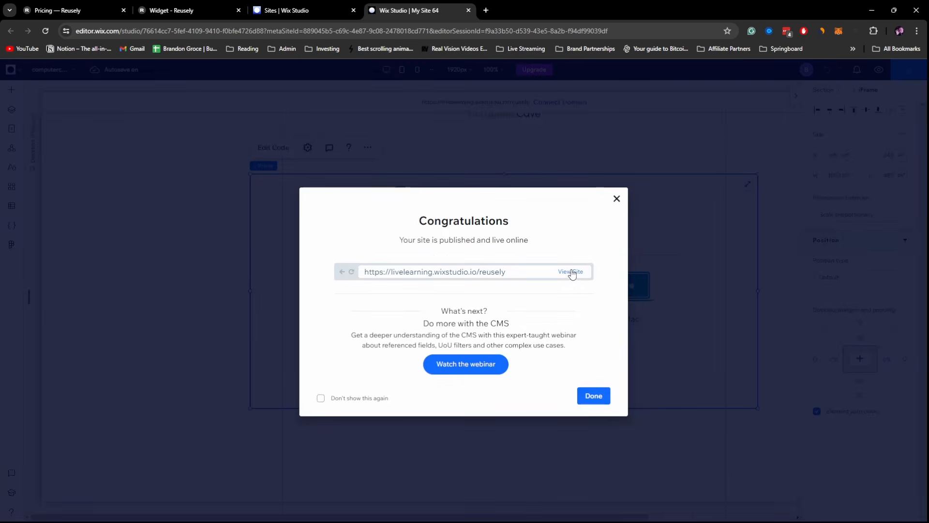
pyautogui.click(571, 271)
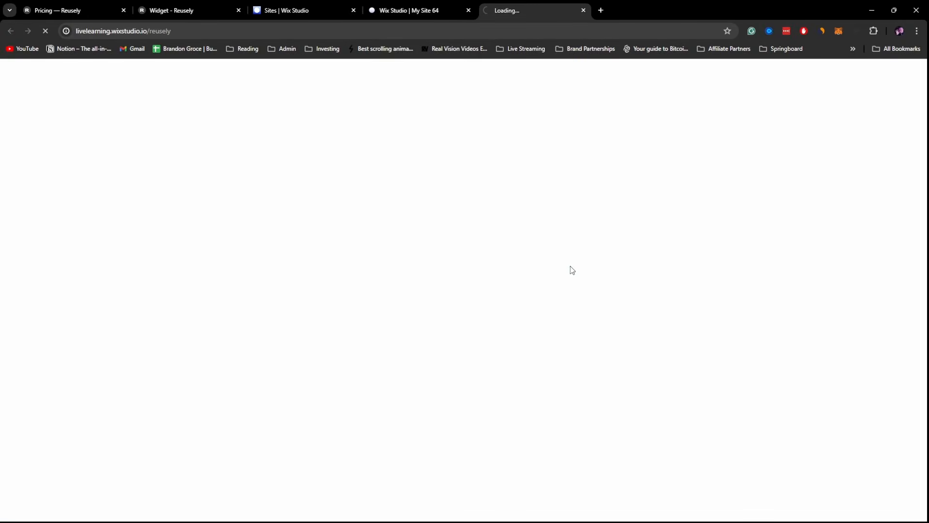
# - On the live widget, choose iPhone, Apple iPhone 15, Verizon, 256GB and Like New condition
pyautogui.scroll(-10, 572, 230)
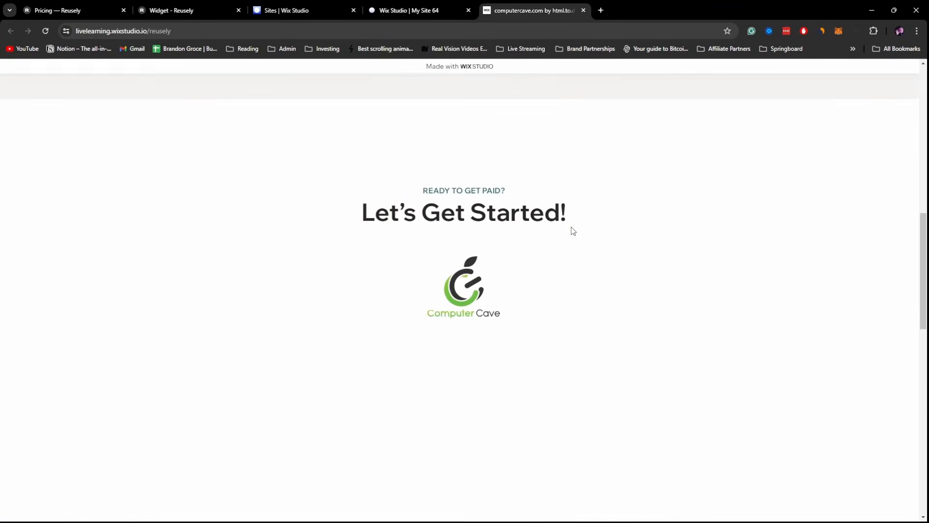
pyautogui.scroll(-3, 572, 230)
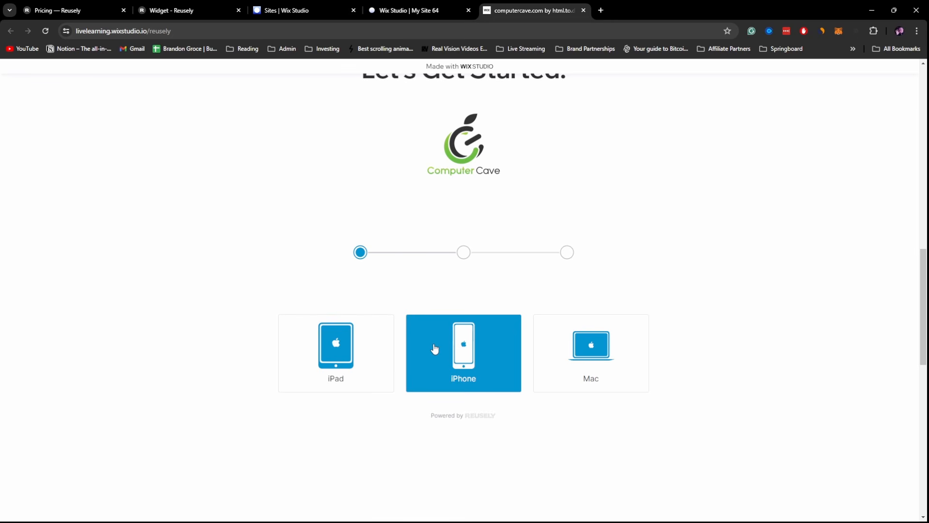
pyautogui.click(488, 367)
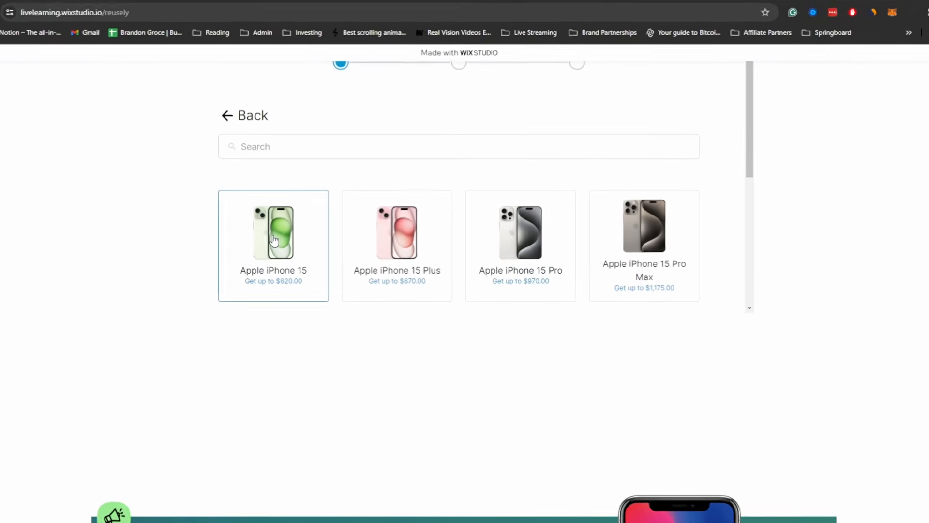
pyautogui.click(271, 239)
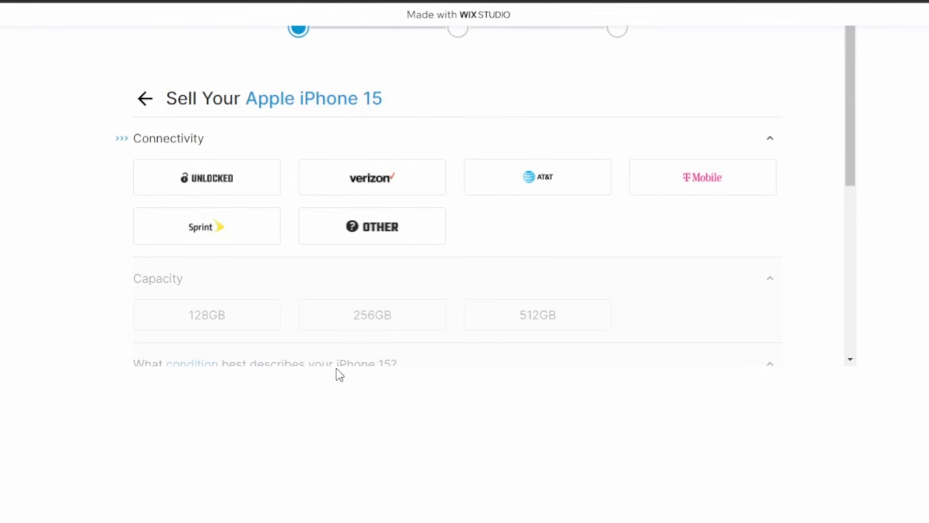
pyautogui.click(391, 262)
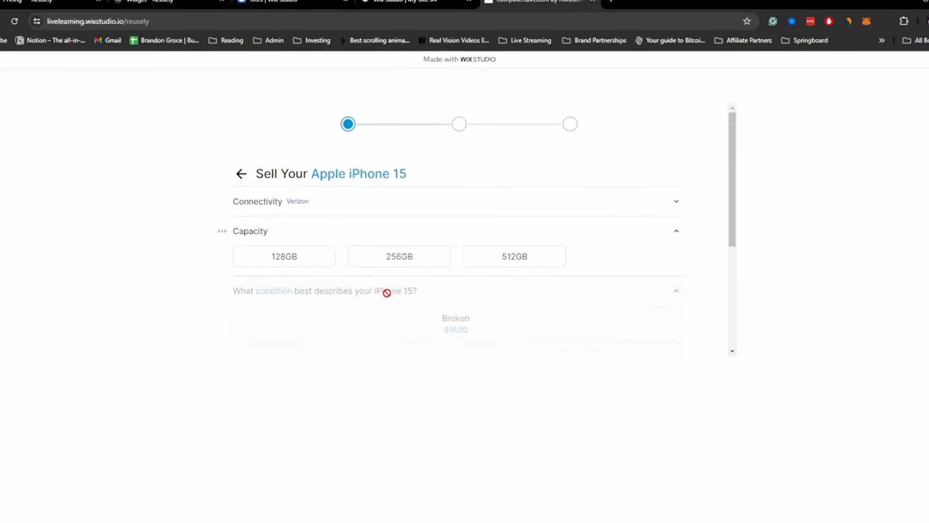
pyautogui.click(386, 257)
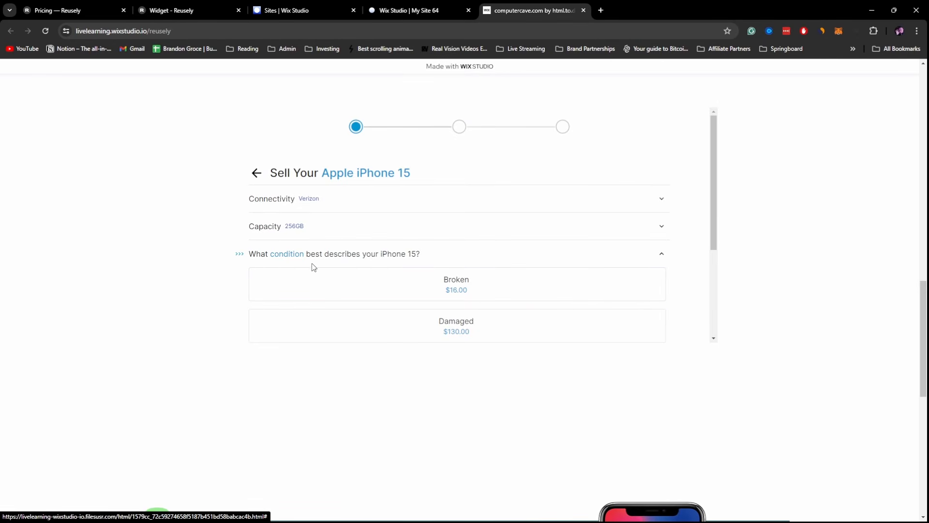
pyautogui.scroll(-3, 576, 291)
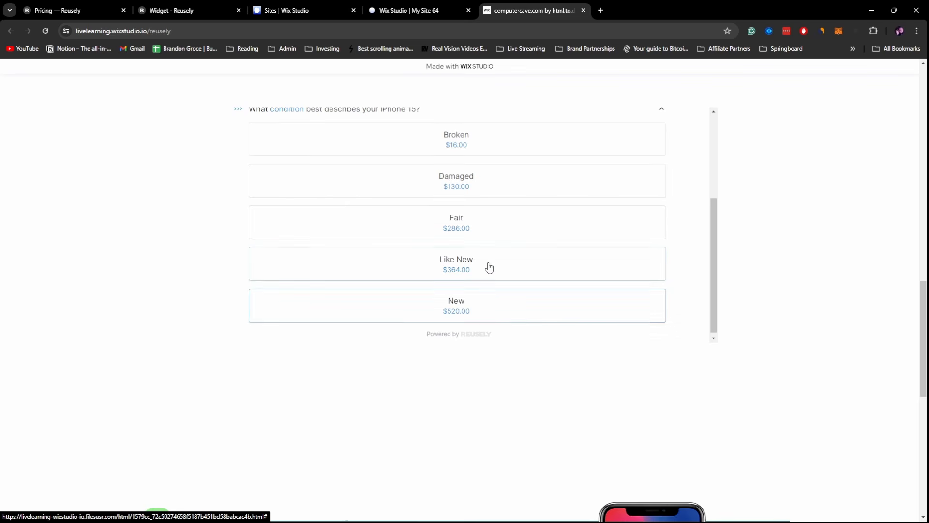
pyautogui.click(487, 269)
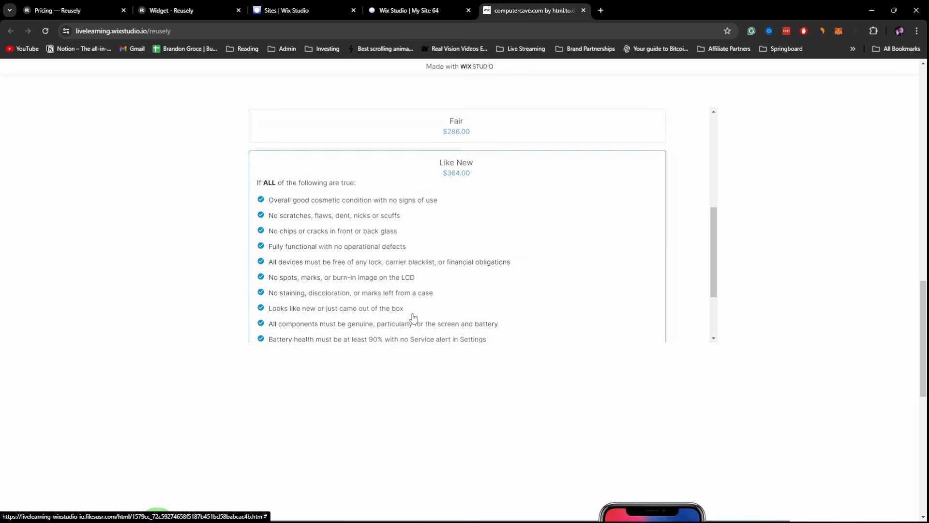
pyautogui.scroll(-2, 413, 317)
# - Confirm the Like New condition and continue to the contact and payout step
pyautogui.click(435, 267)
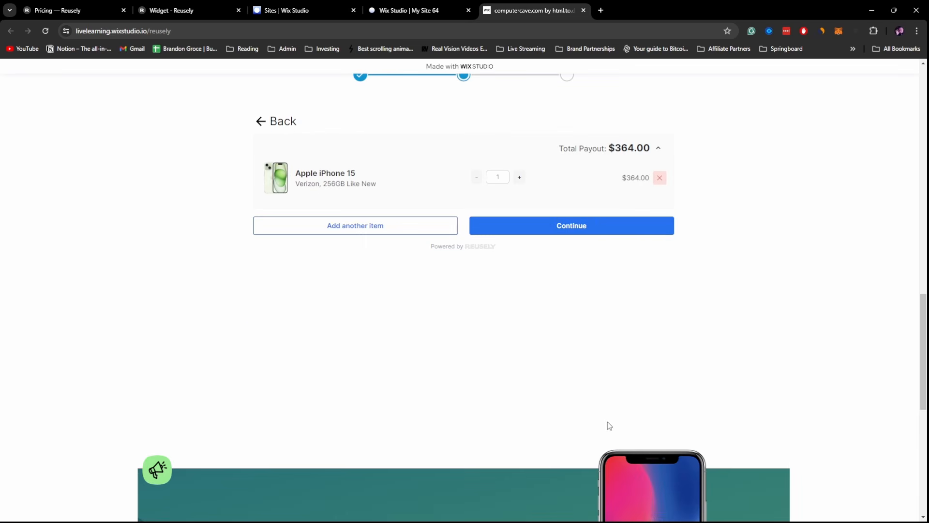
pyautogui.scroll(3, 548, 339)
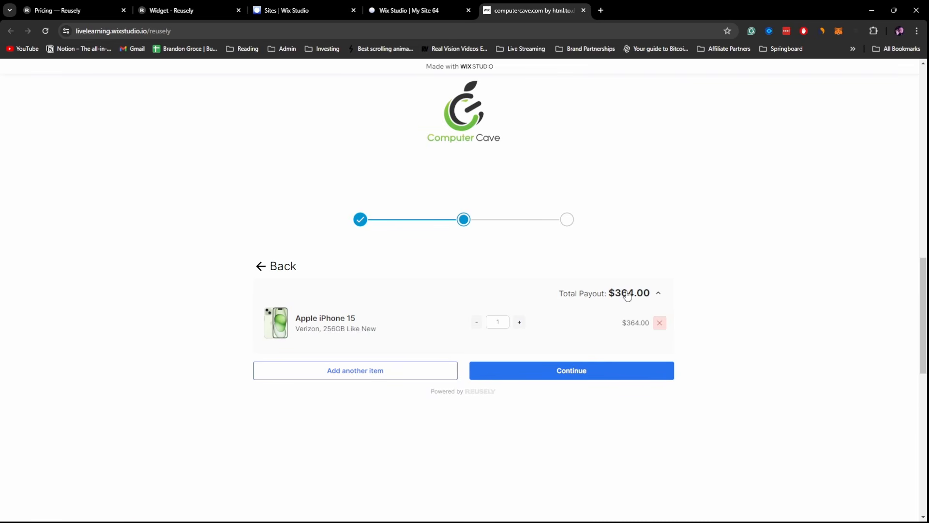
pyautogui.click(577, 373)
pyautogui.scroll(-3, 533, 363)
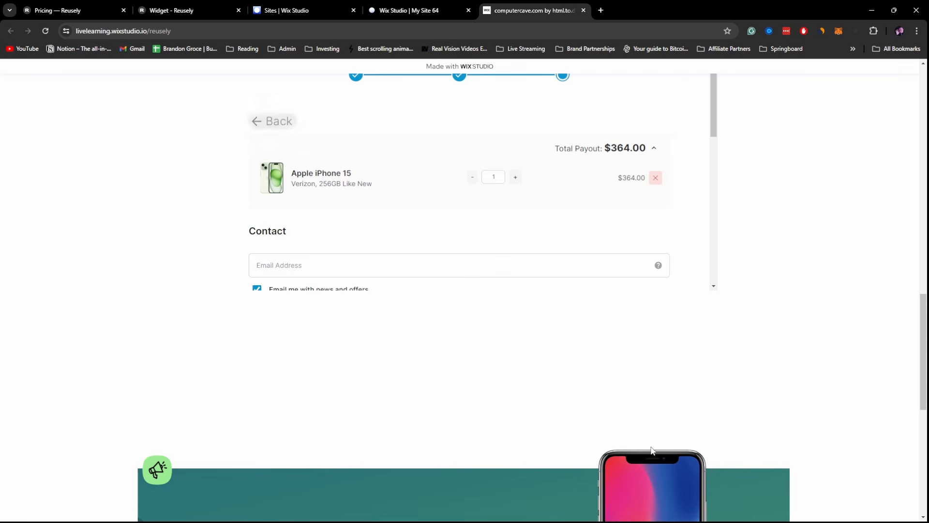
pyautogui.scroll(-3, 639, 260)
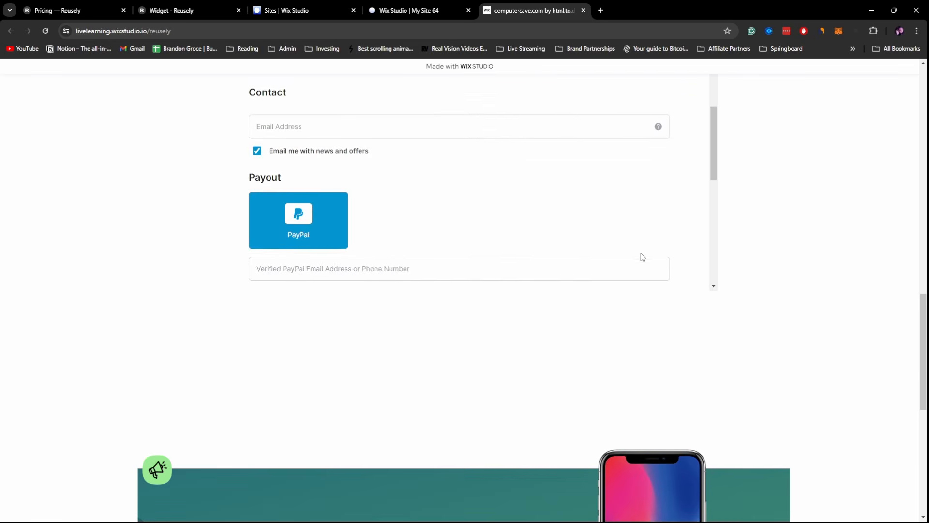
pyautogui.scroll(1, 641, 257)
# - Fill the contact email from the saved autofill suggestion and select the PayPal field
pyautogui.click(403, 172)
pyautogui.click(388, 197)
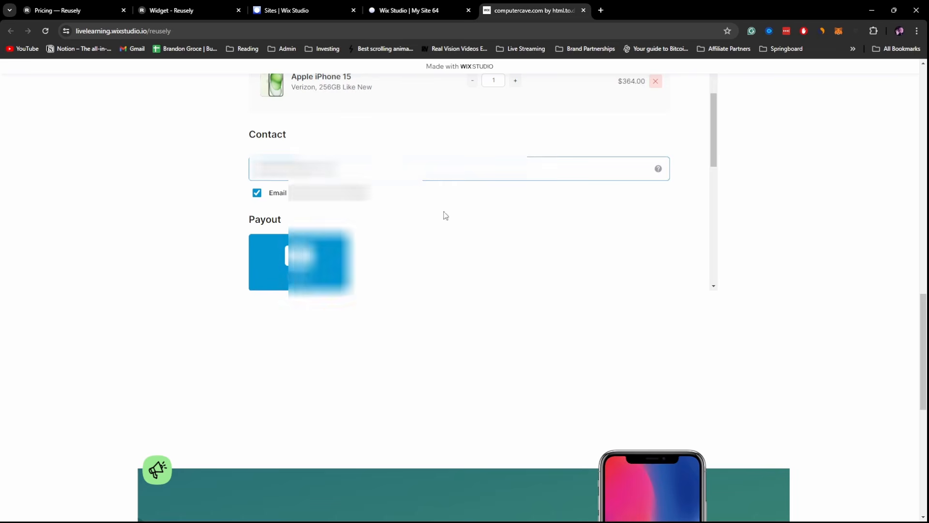
pyautogui.scroll(-1, 535, 231)
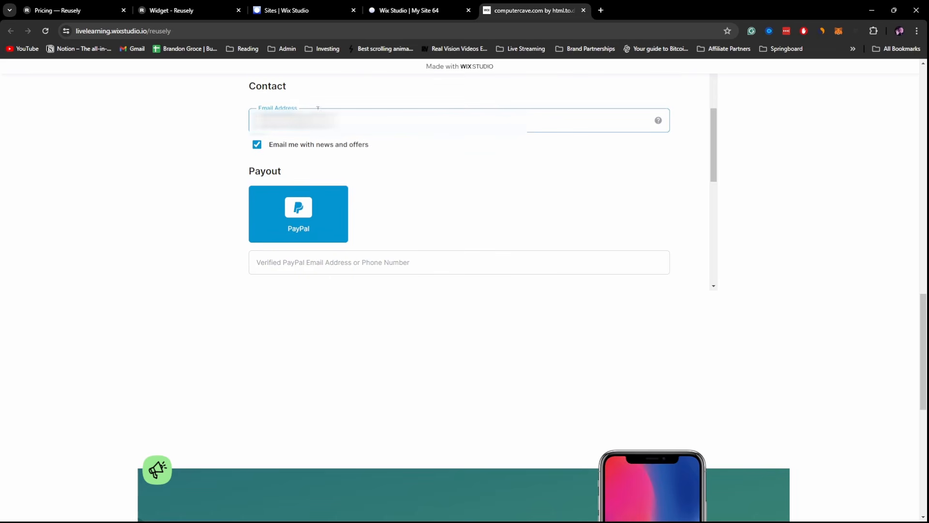
pyautogui.scroll(-1, 351, 218)
pyautogui.click(276, 214)
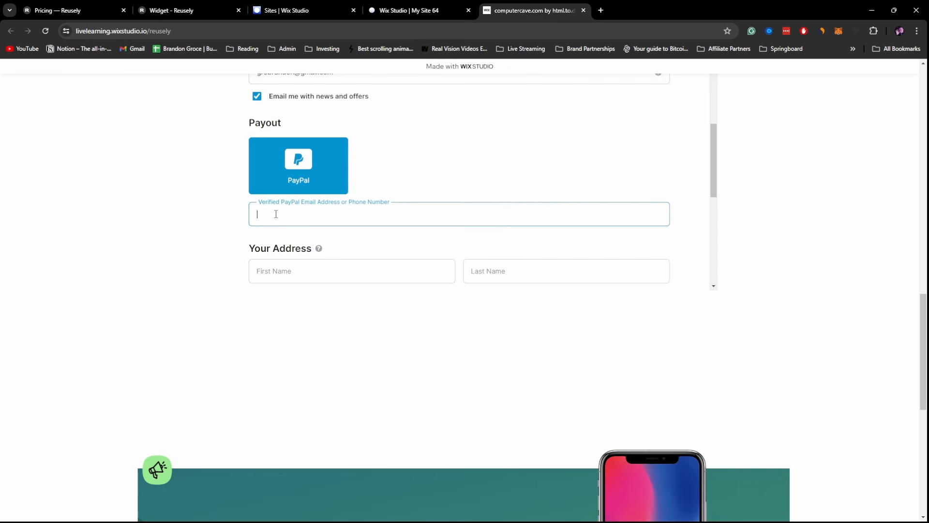
pyautogui.scroll(-1, 377, 215)
pyautogui.scroll(-5, 391, 207)
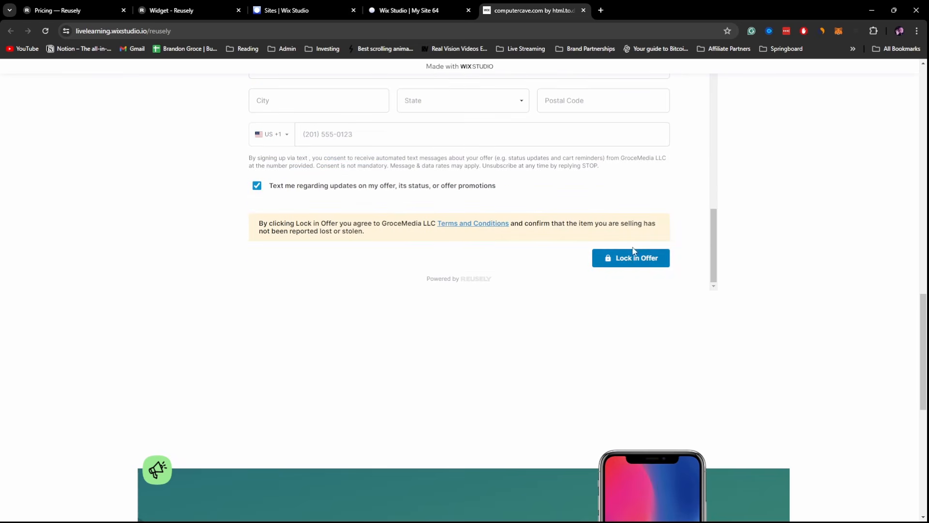
# - Lock in the offer and review the $364.00 iPhone 15 payout summary at checkout
pyautogui.click(661, 257)
pyautogui.scroll(5, 681, 257)
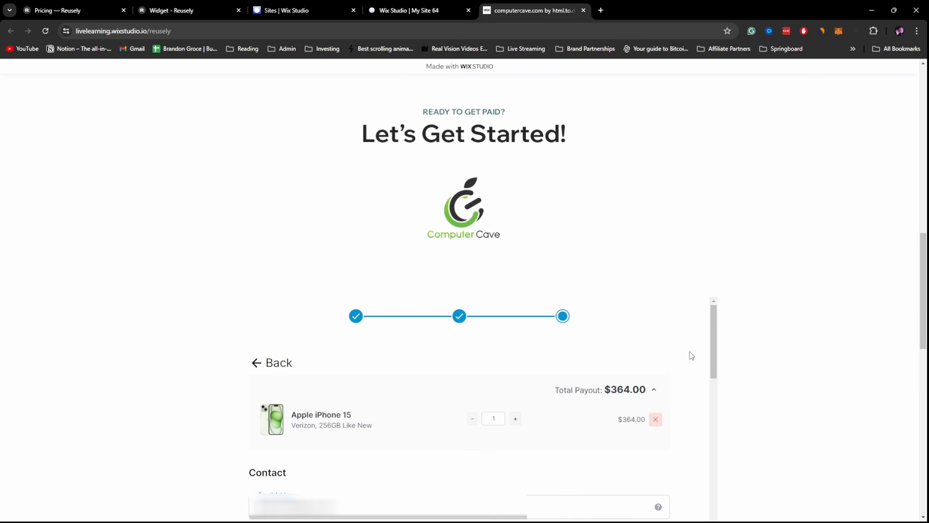
pyautogui.scroll(-8, 691, 355)
pyautogui.scroll(7, 692, 356)
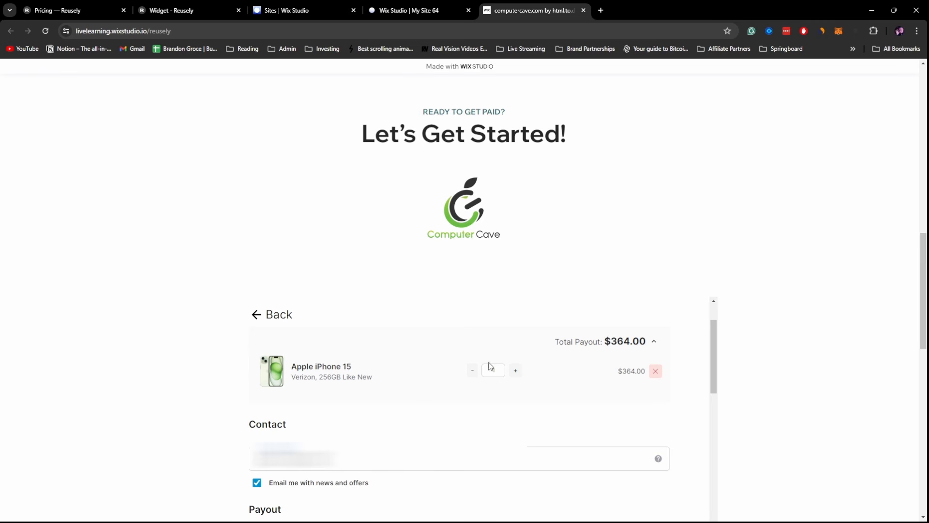
pyautogui.scroll(-1, 677, 364)
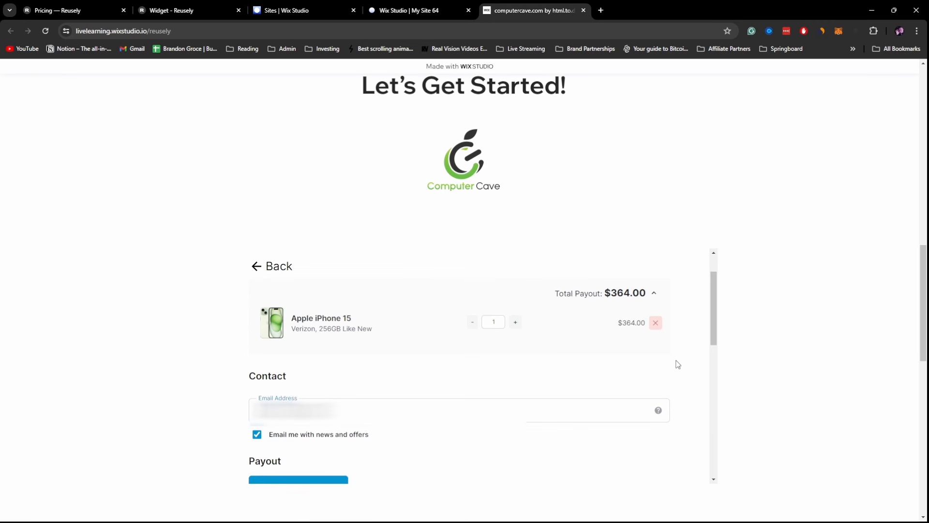
pyautogui.scroll(-1, 673, 355)
pyautogui.scroll(1, 639, 327)
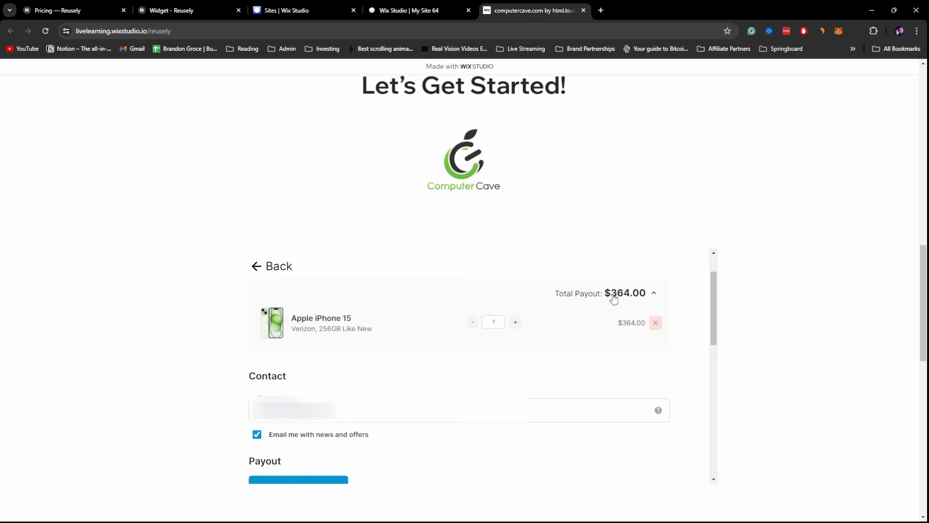
pyautogui.moveTo(614, 298); pyautogui.dragTo(653, 296)
pyautogui.click(656, 295)
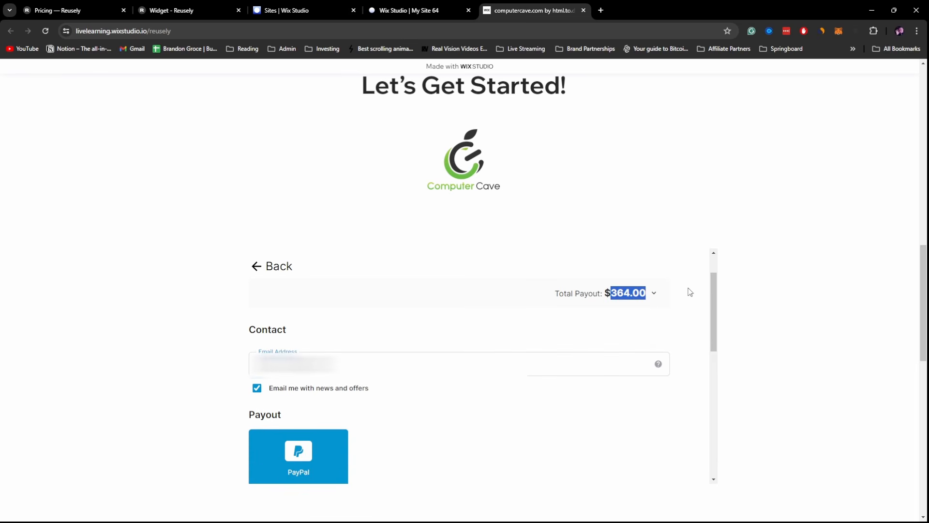
pyautogui.scroll(-2, 595, 363)
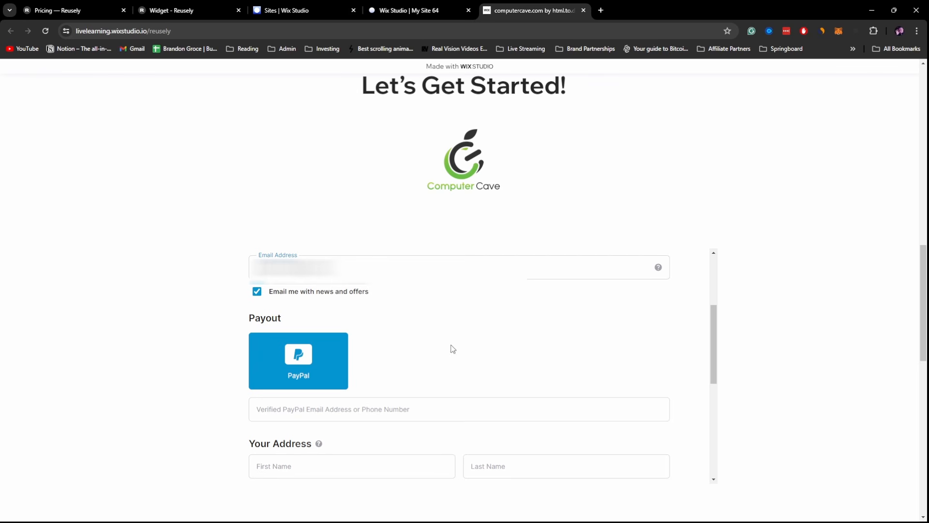
pyautogui.scroll(6, 698, 347)
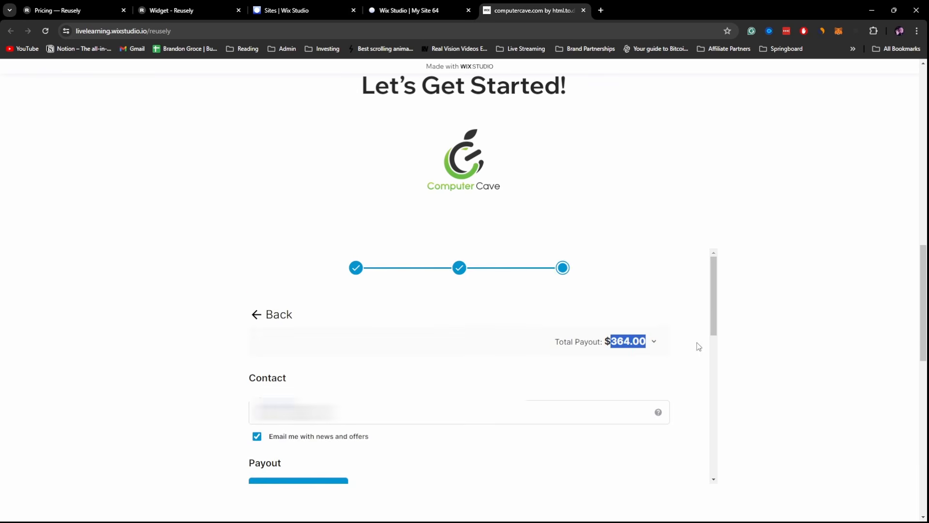
pyautogui.click(682, 410)
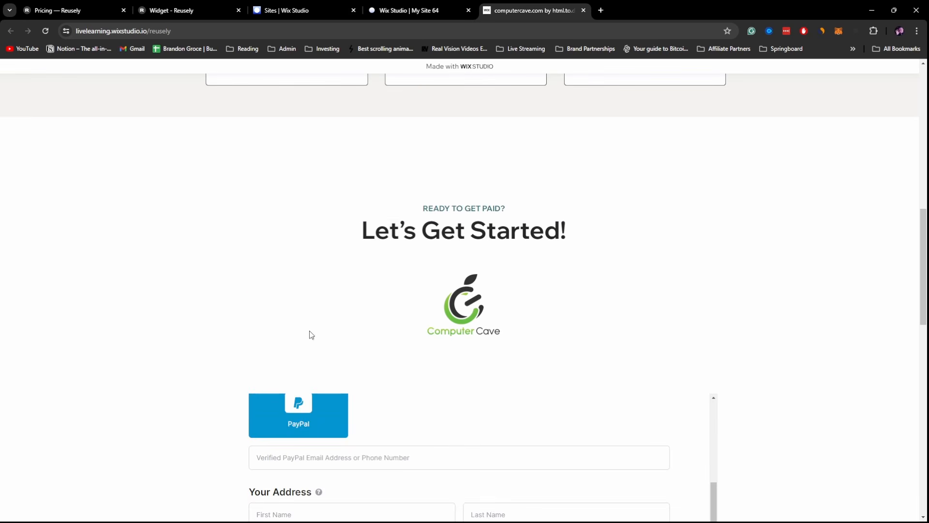
pyautogui.scroll(3, 311, 335)
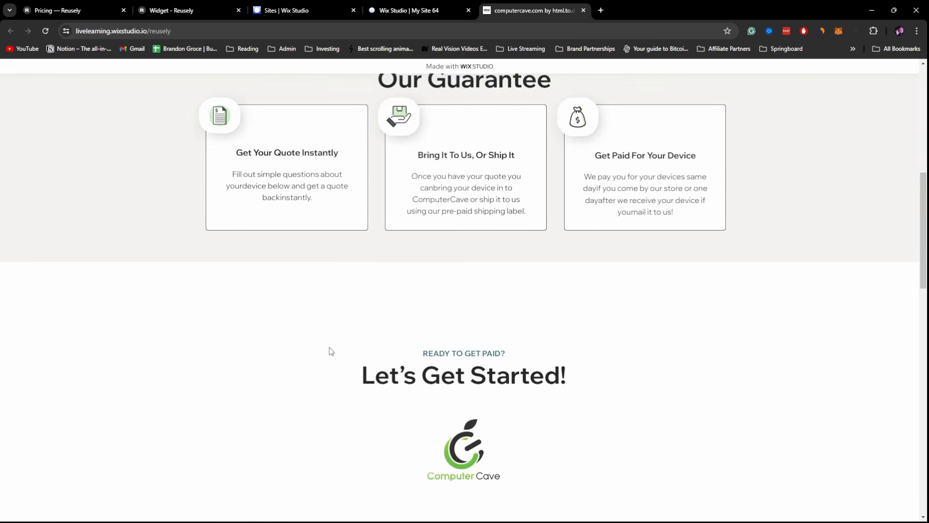
# - In Wix Studio, dismiss the publish message and hide the embedded widget iFrame
pyautogui.click(423, 11)
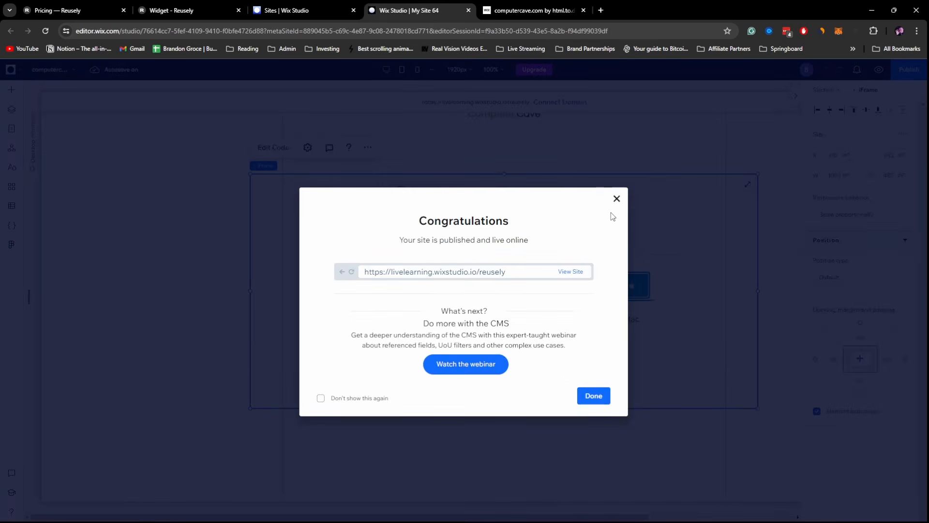
pyautogui.click(615, 199)
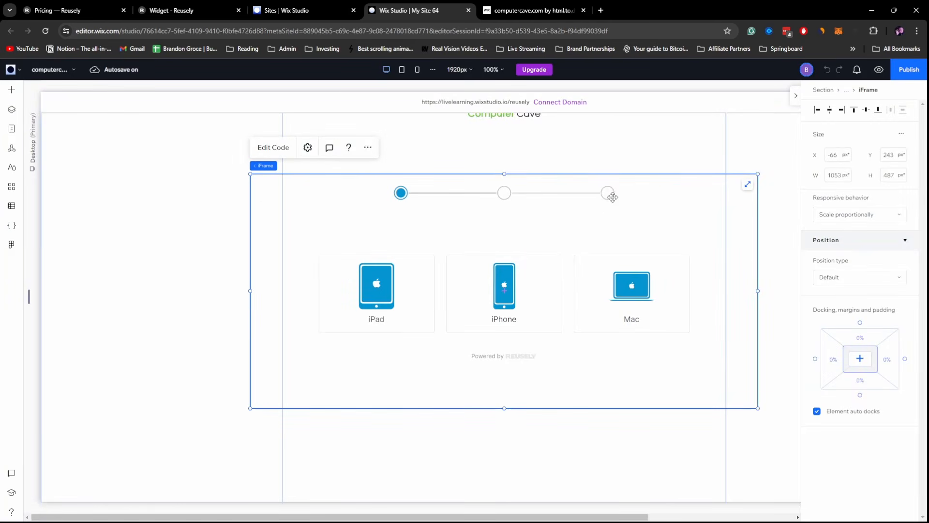
pyautogui.click(369, 148)
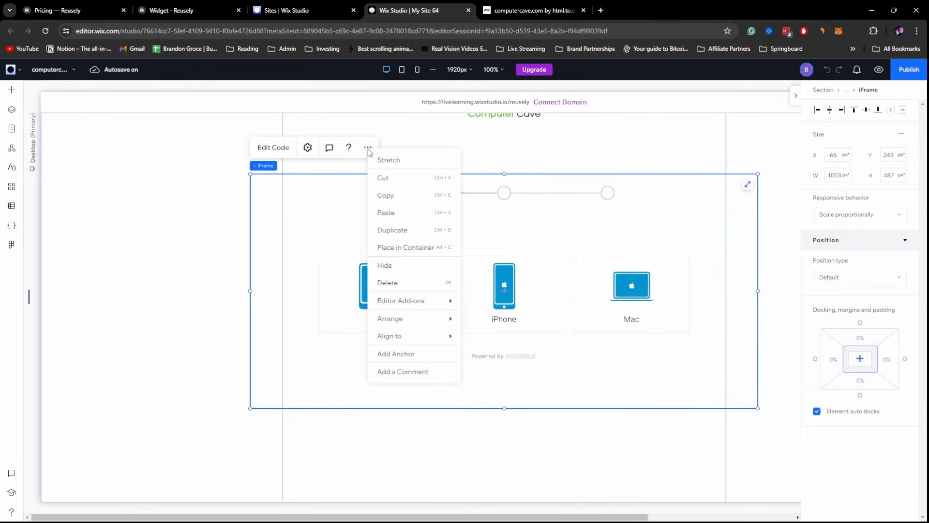
pyautogui.click(406, 267)
# - Add an Embed Code element below the Computer Cave logo and open its code entry
pyautogui.scroll(3, 548, 249)
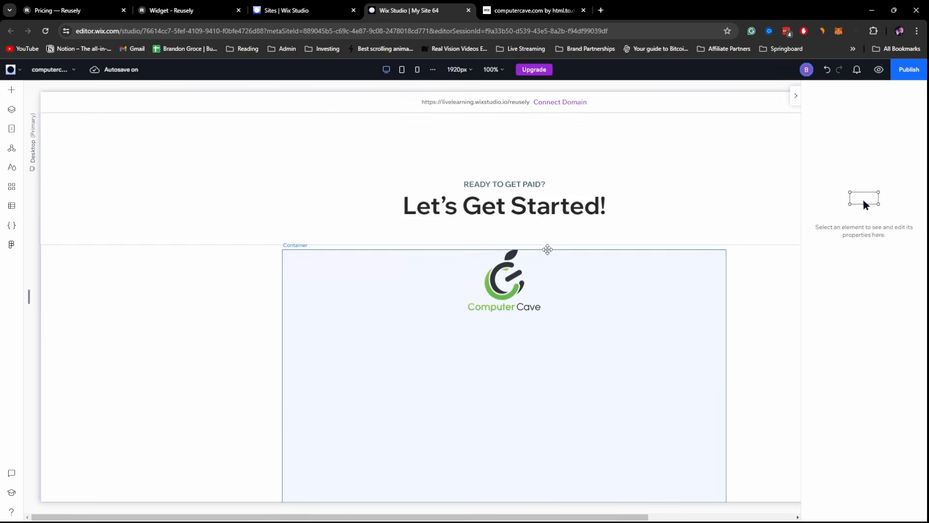
pyautogui.click(438, 387)
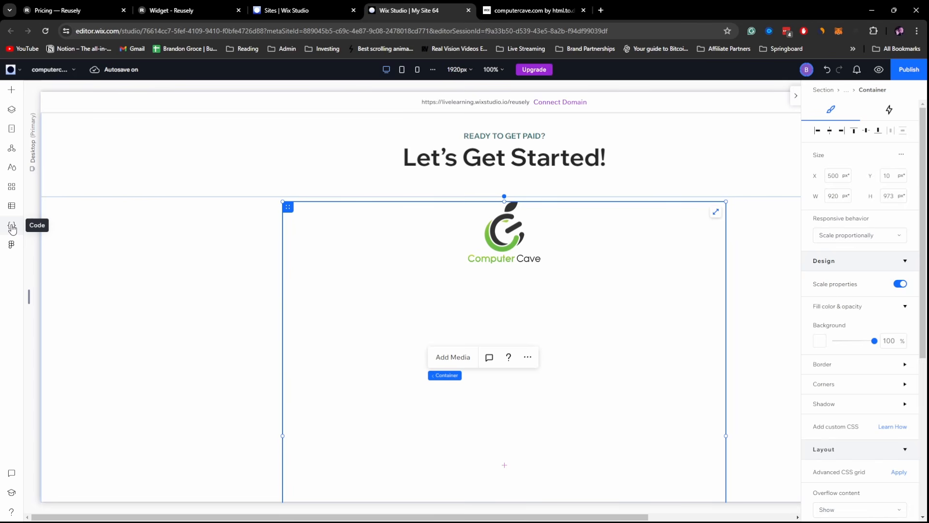
pyautogui.click(13, 90)
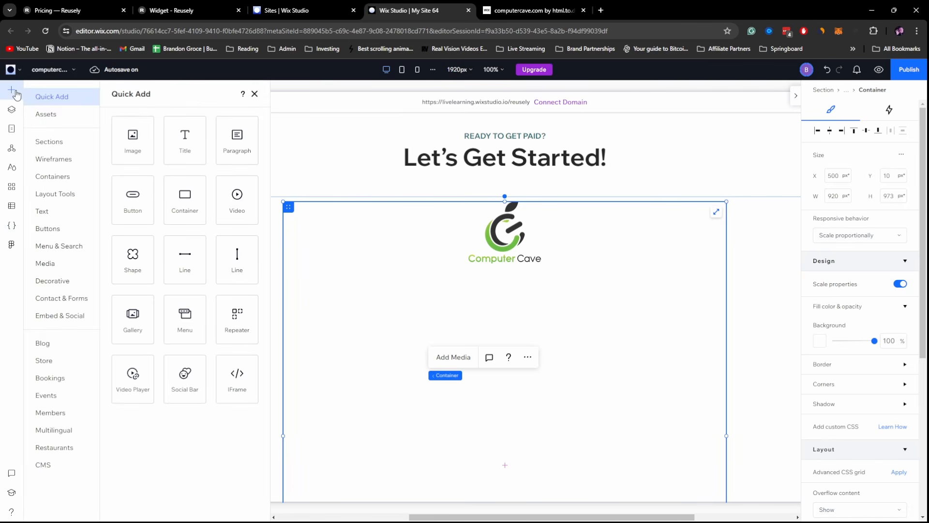
pyautogui.click(49, 317)
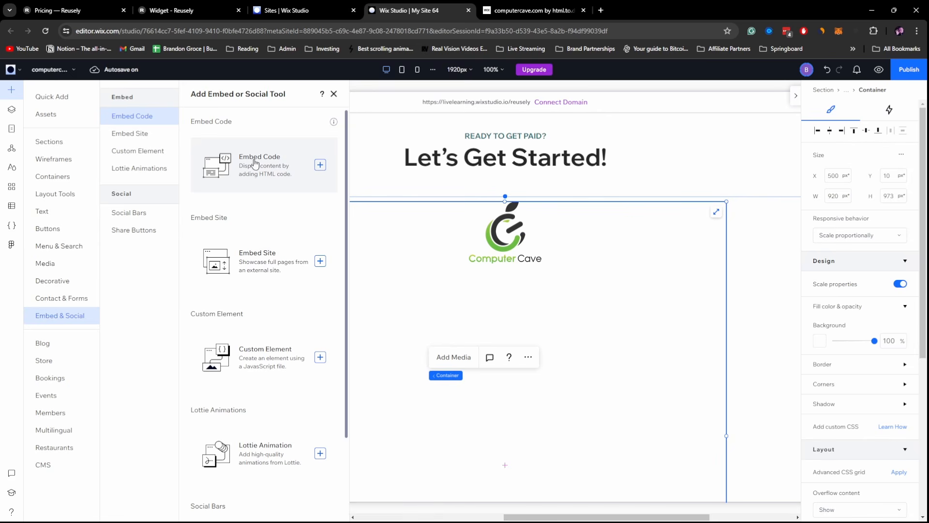
pyautogui.moveTo(236, 176); pyautogui.dragTo(497, 391)
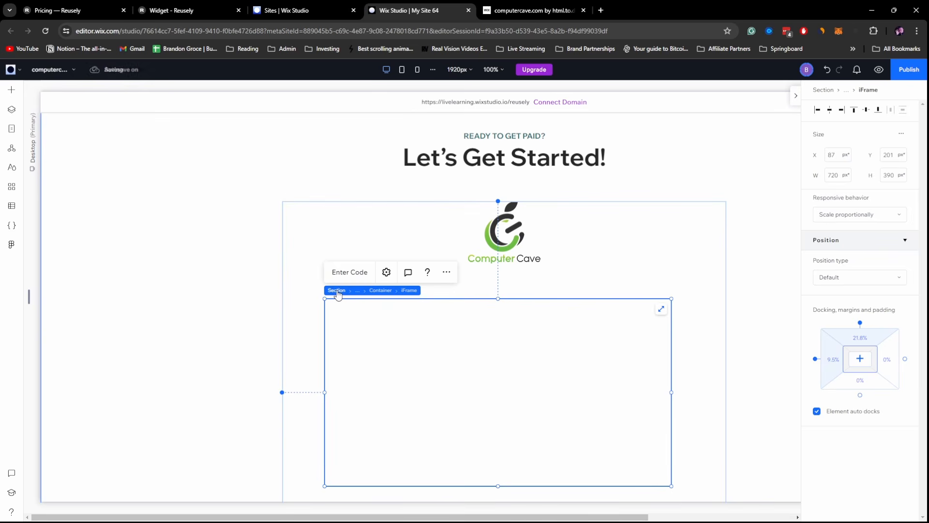
pyautogui.click(349, 273)
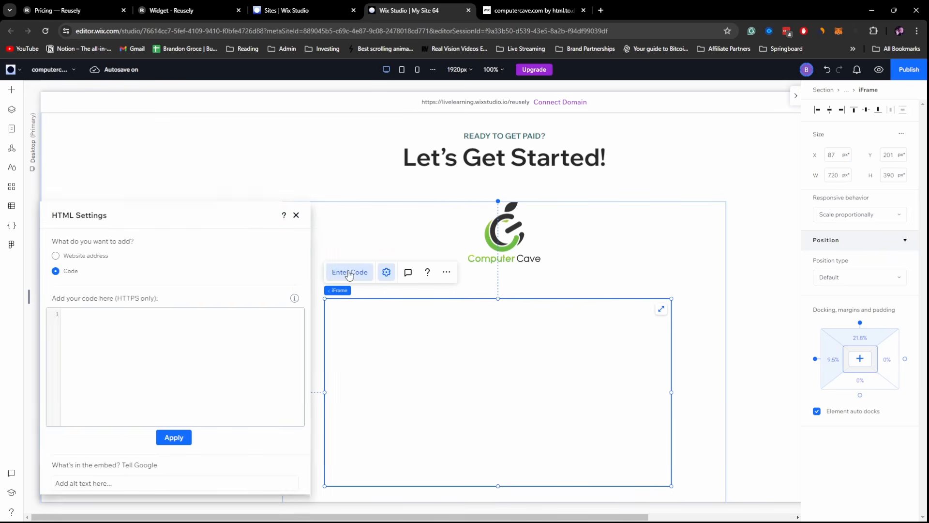
pyautogui.click(202, 10)
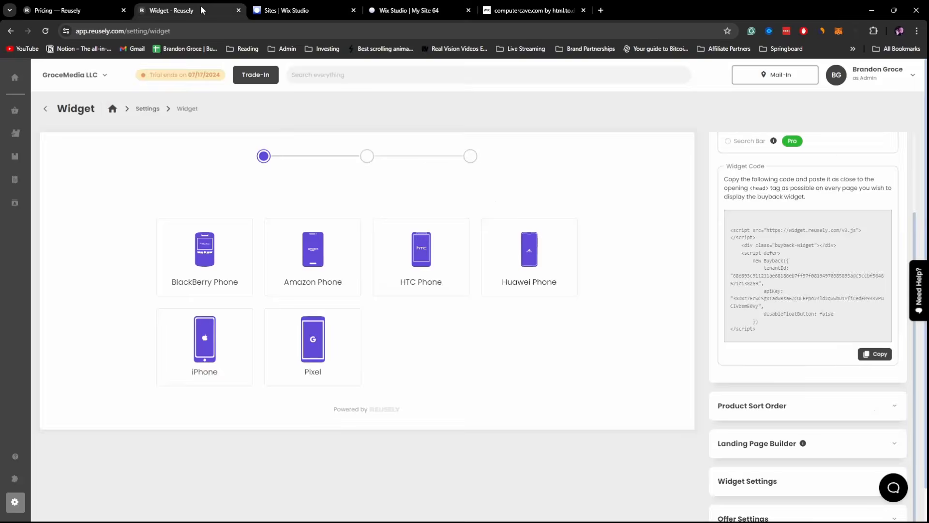
# - Expand Widget Settings and shift the primary colour hue from purple to green
pyautogui.scroll(2, 754, 237)
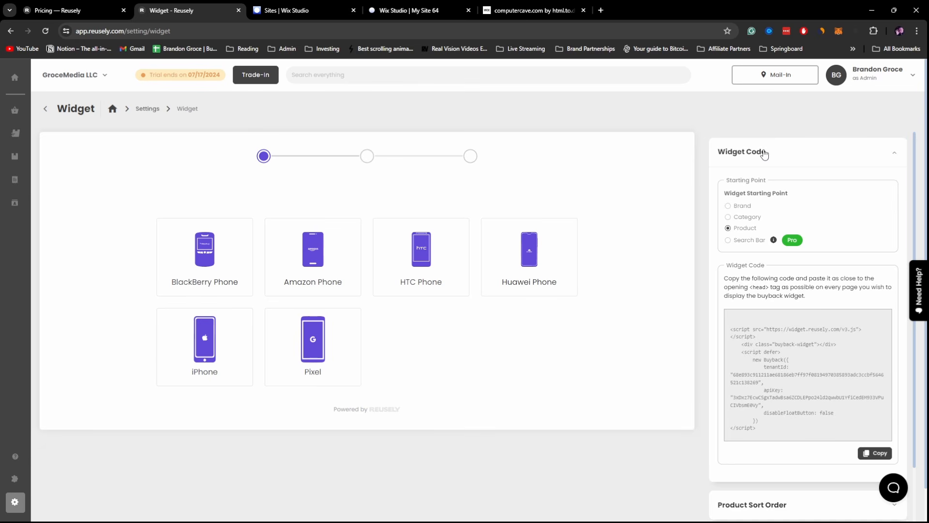
pyautogui.scroll(-1, 797, 195)
pyautogui.scroll(1, 755, 218)
pyautogui.scroll(-2, 774, 310)
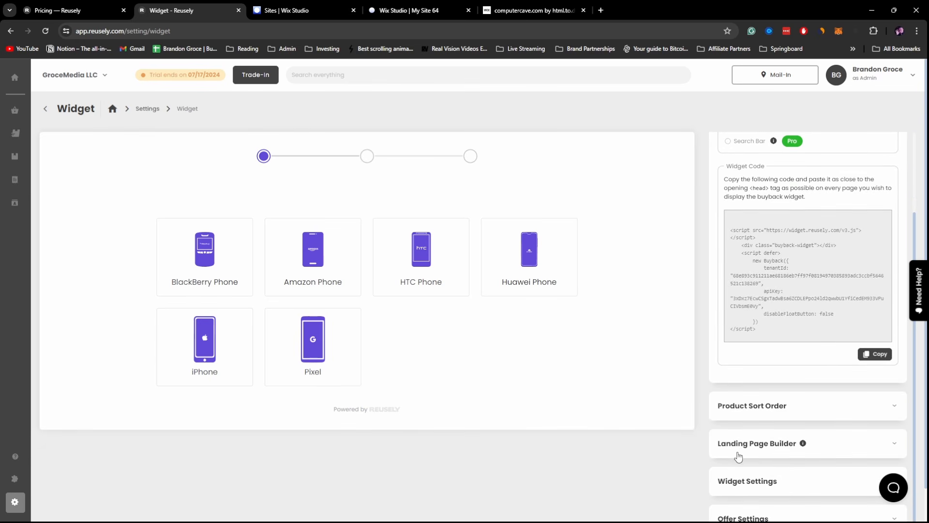
pyautogui.scroll(-1, 746, 442)
pyautogui.scroll(-1, 745, 442)
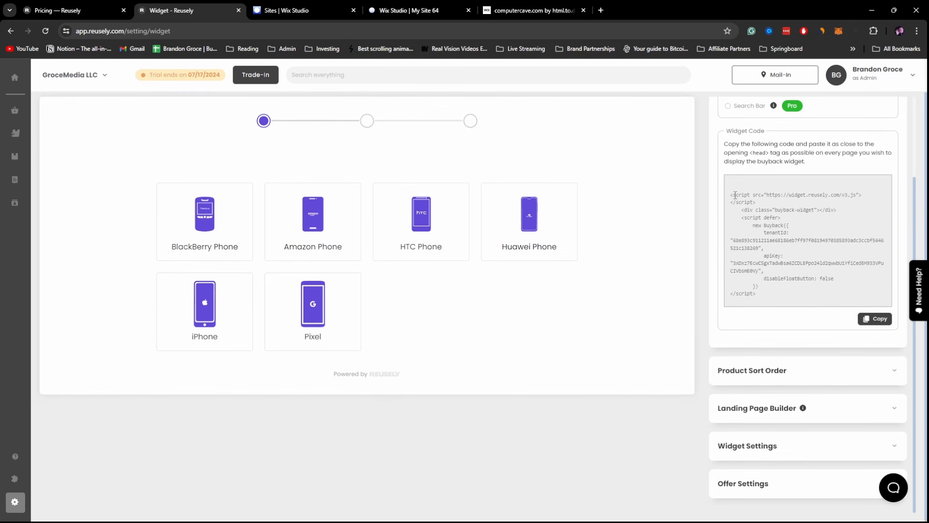
pyautogui.click(748, 446)
pyautogui.scroll(-4, 721, 393)
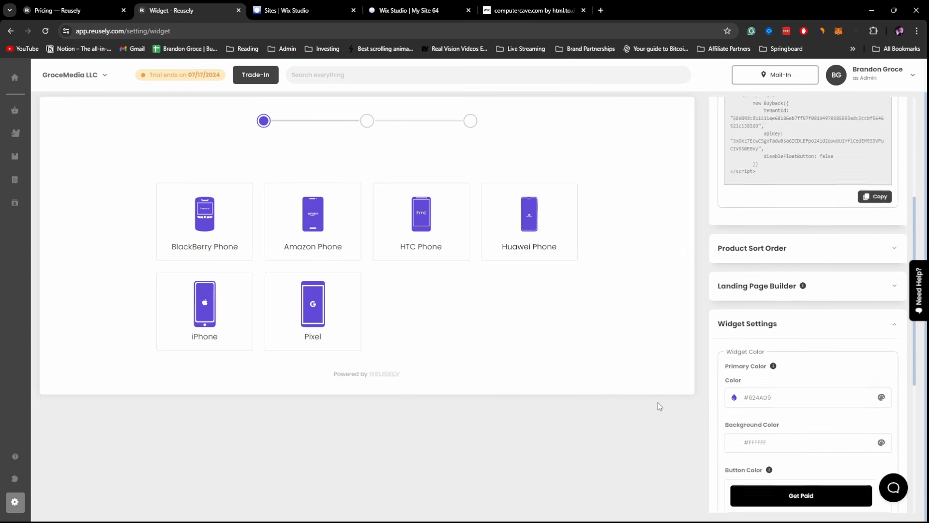
pyautogui.click(790, 284)
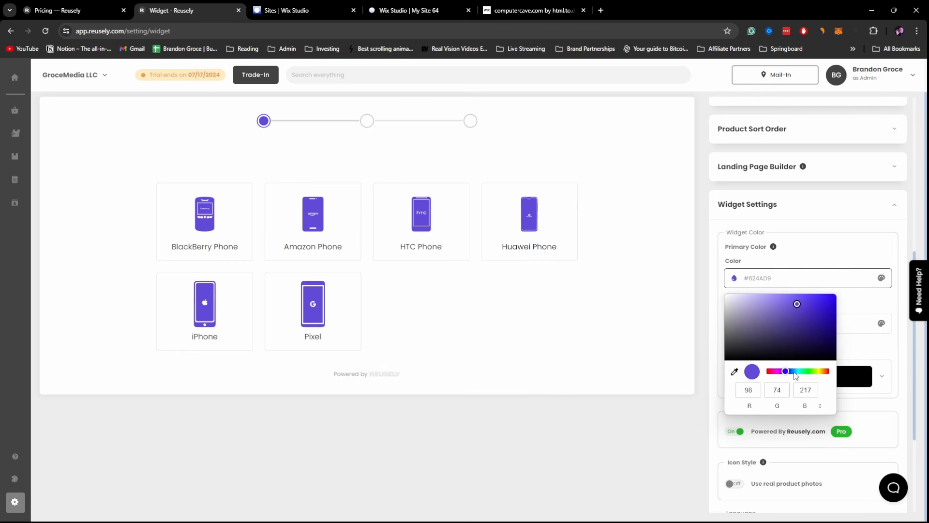
pyautogui.moveTo(796, 372); pyautogui.dragTo(805, 373)
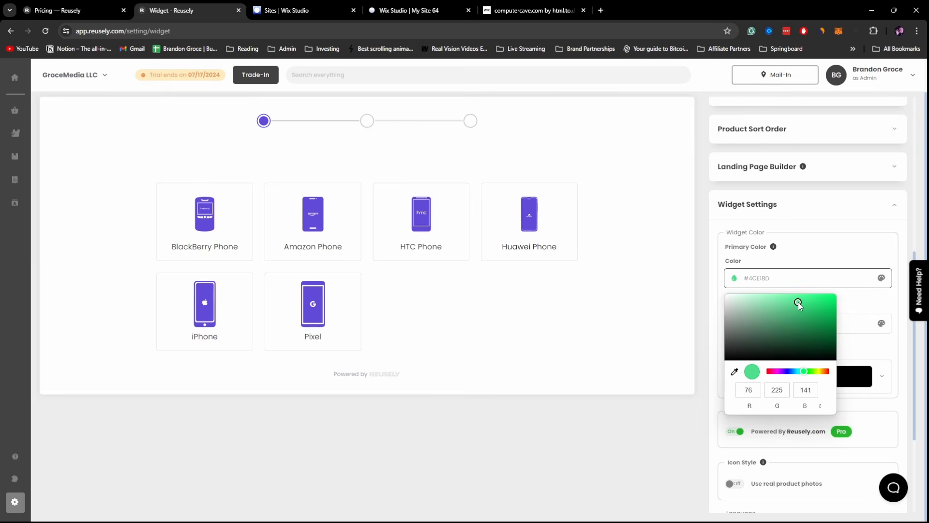
# - Fine-tune the primary colour to green #3ED07D, then return to Wix Studio
pyautogui.click(406, 11)
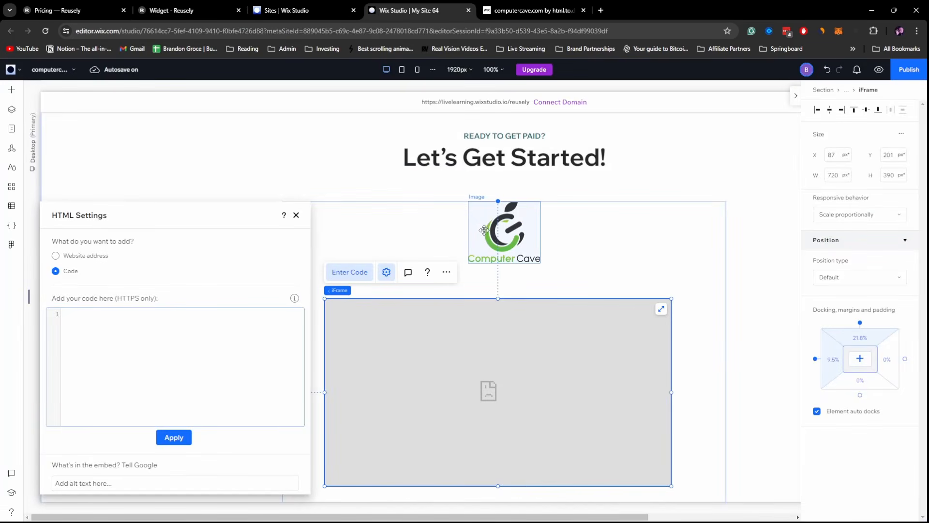
pyautogui.click(287, 10)
pyautogui.click(193, 11)
pyautogui.click(801, 278)
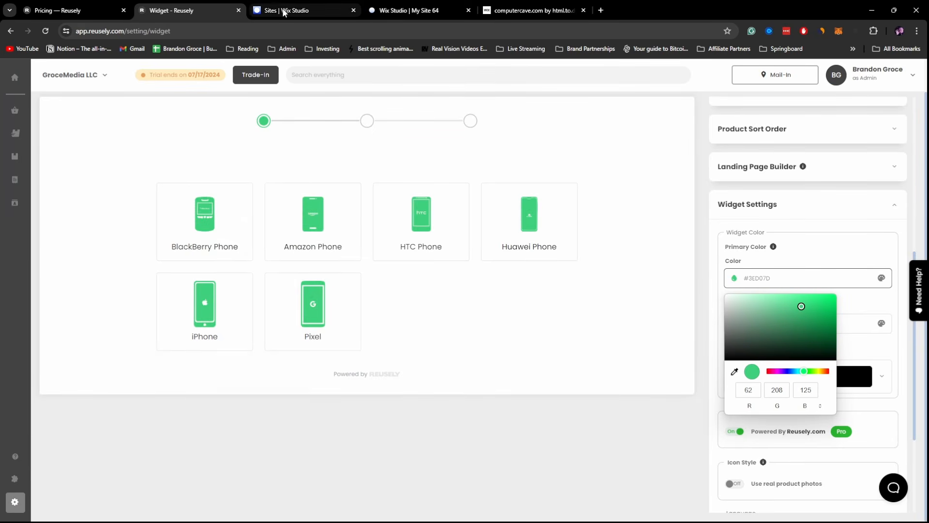
pyautogui.click(426, 11)
pyautogui.scroll(10, 587, 262)
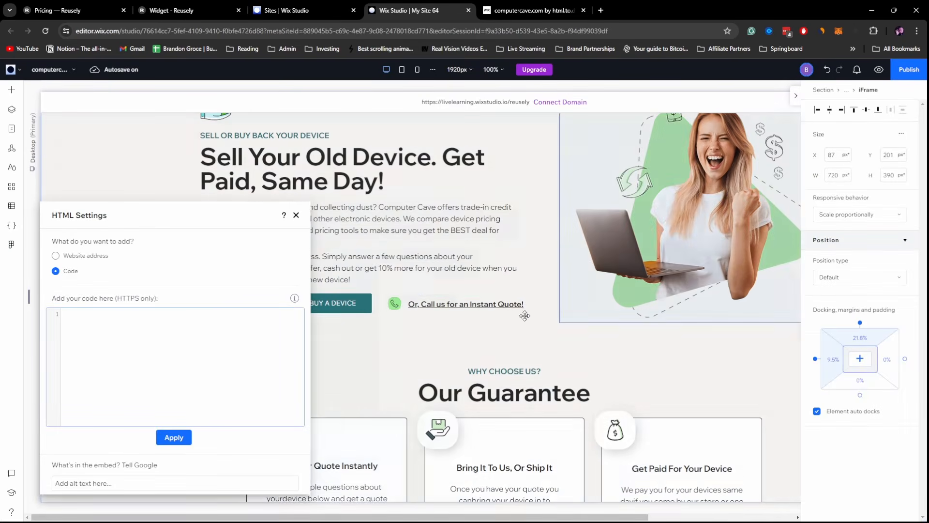
# - Close the empty code settings and select the SELL MY DEVICE button's background hex value #4BBB17
pyautogui.click(394, 304)
pyautogui.scroll(-3, 845, 293)
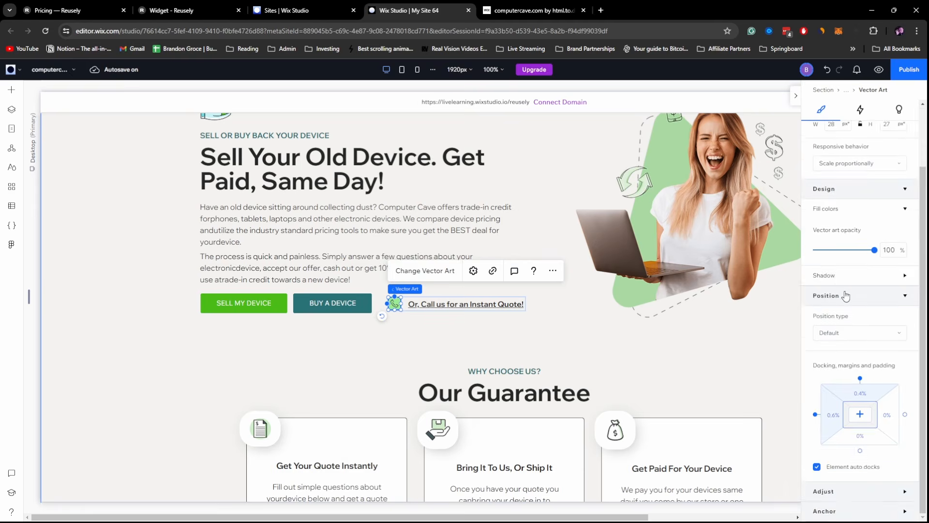
pyautogui.click(264, 301)
pyautogui.click(822, 364)
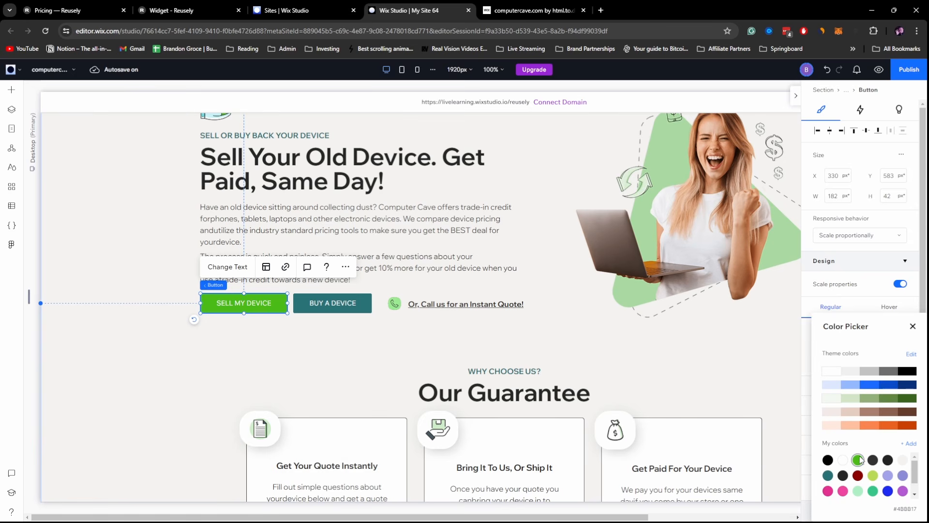
pyautogui.moveTo(898, 508); pyautogui.dragTo(923, 513)
# - In Reusely, switch the primary colour picker to HEX mode and clear the current value
pyautogui.click(189, 10)
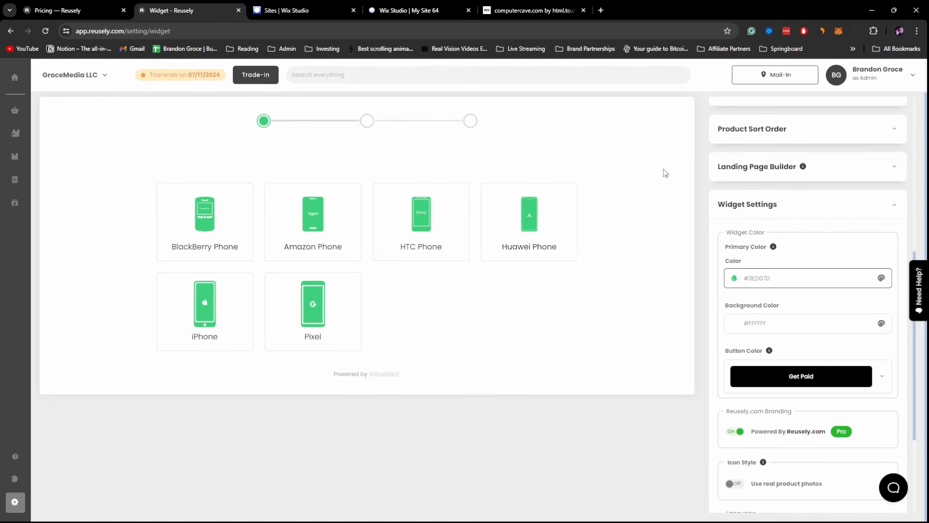
pyautogui.click(767, 284)
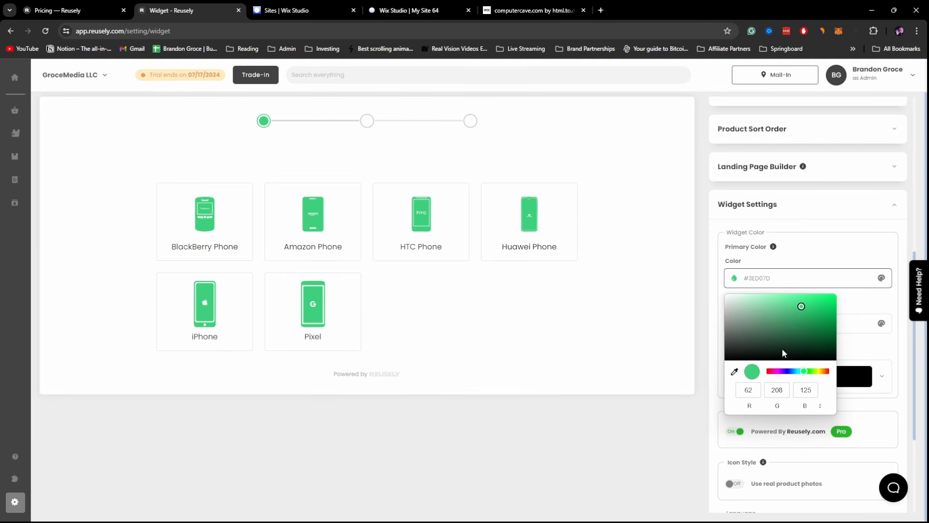
pyautogui.click(820, 408)
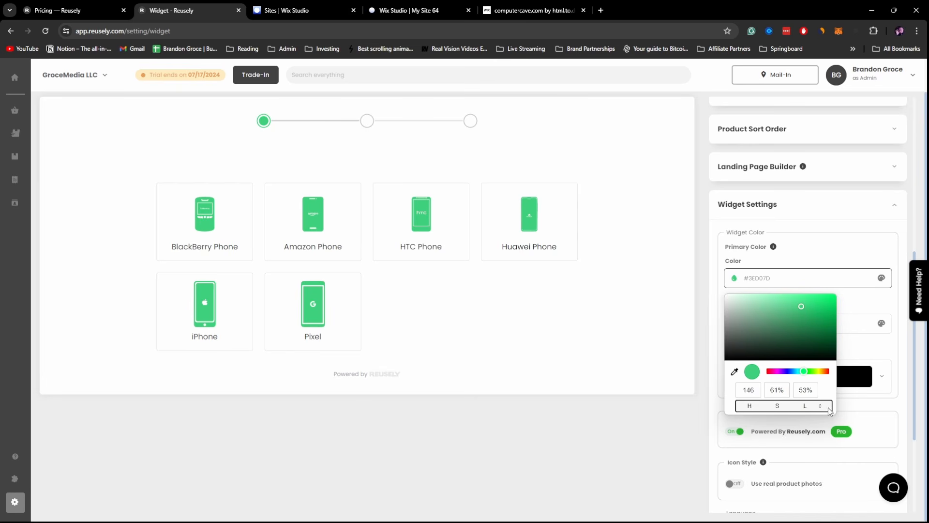
pyautogui.click(827, 409)
pyautogui.tripleClick(786, 391)
pyautogui.press('BackSpace')
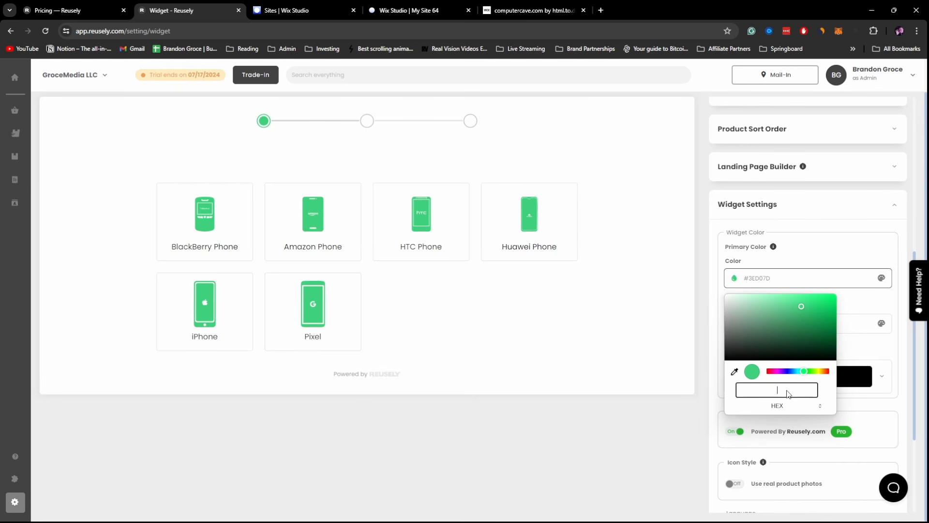
# - Paste 4BBB17 into the hex field and apply it as the primary colour
pyautogui.click(532, 5)
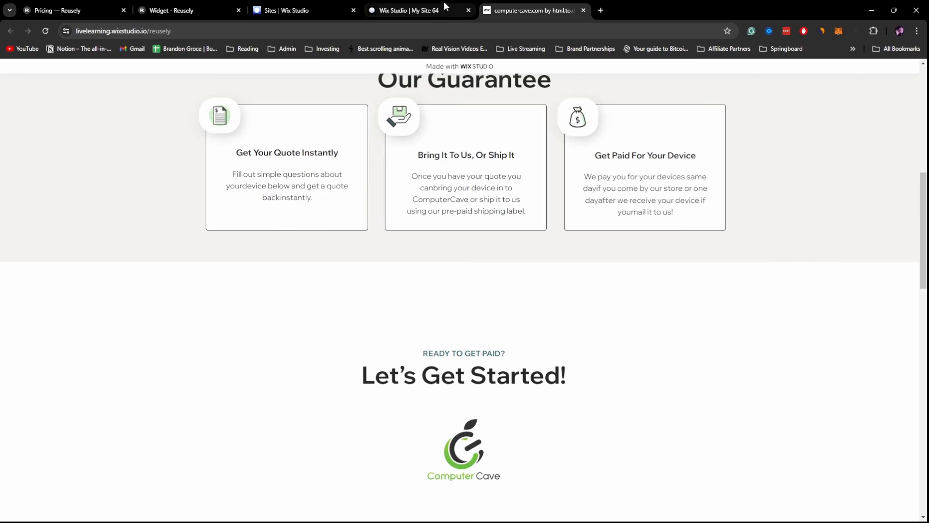
pyautogui.click(426, 10)
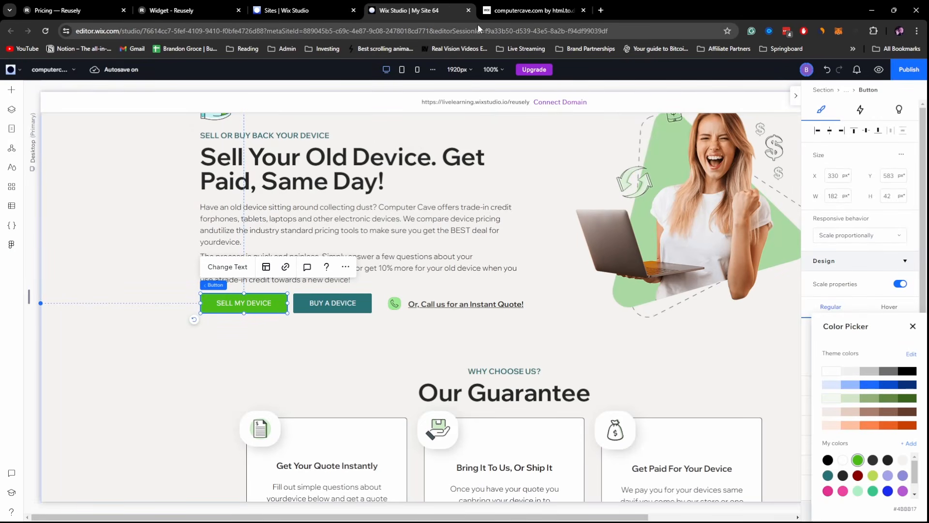
pyautogui.click(203, 7)
pyautogui.click(794, 277)
pyautogui.write('#4BBB17')
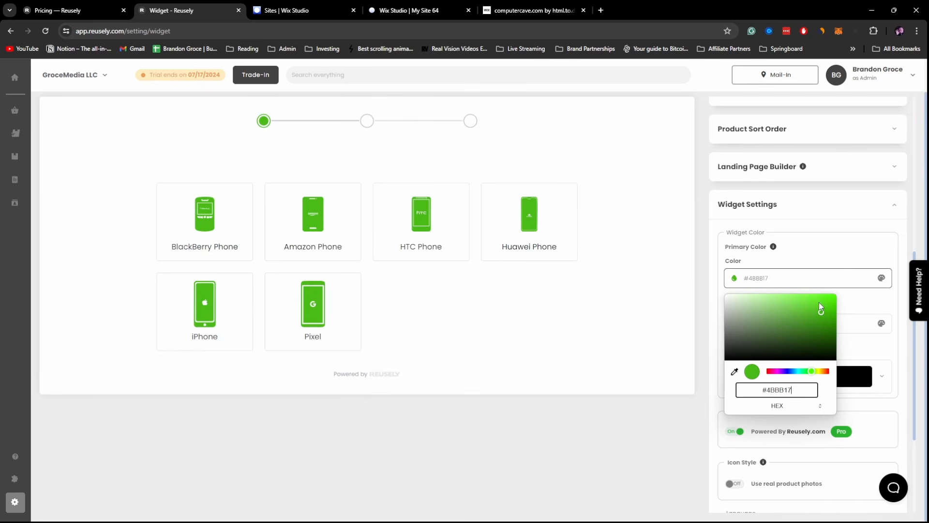
pyautogui.press('Return')
pyautogui.scroll(7, 823, 350)
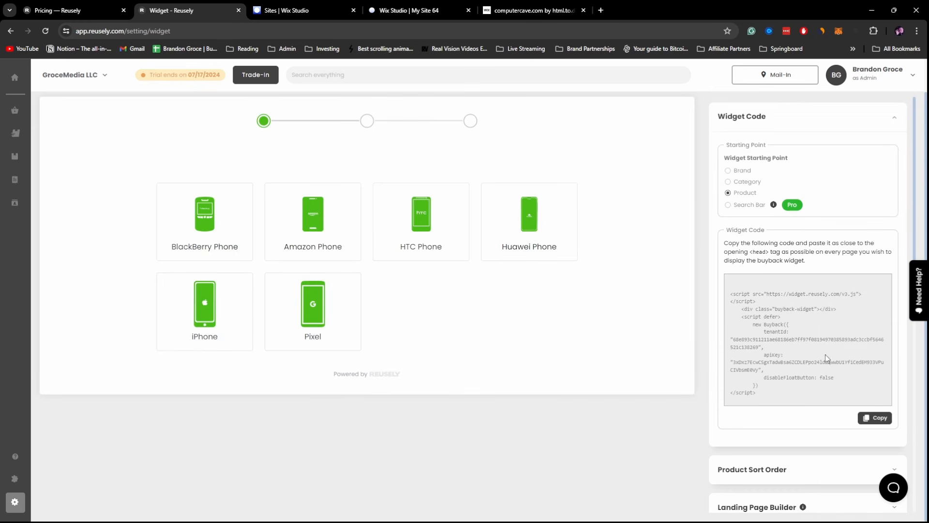
# - Copy the updated Reusely widget code and paste it into the empty Wix embed element, then apply
pyautogui.click(875, 418)
pyautogui.click(406, 11)
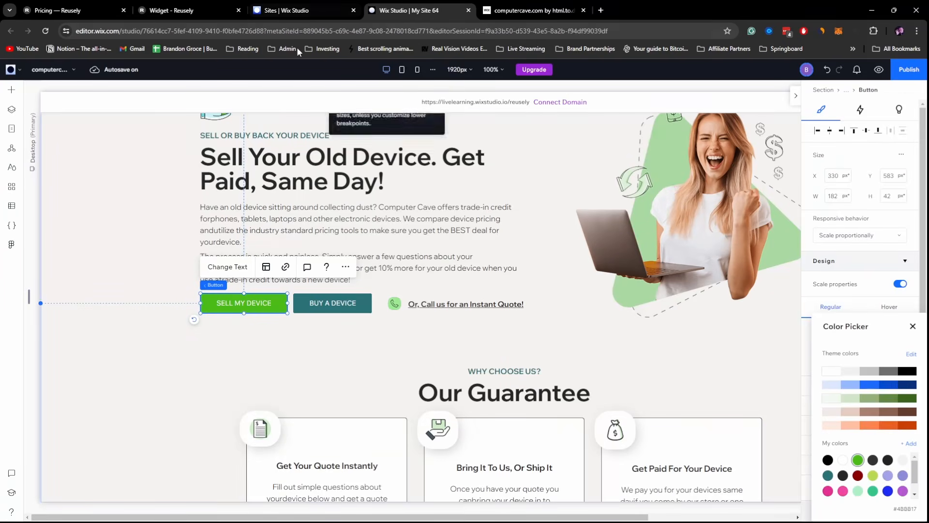
pyautogui.scroll(-15, 460, 241)
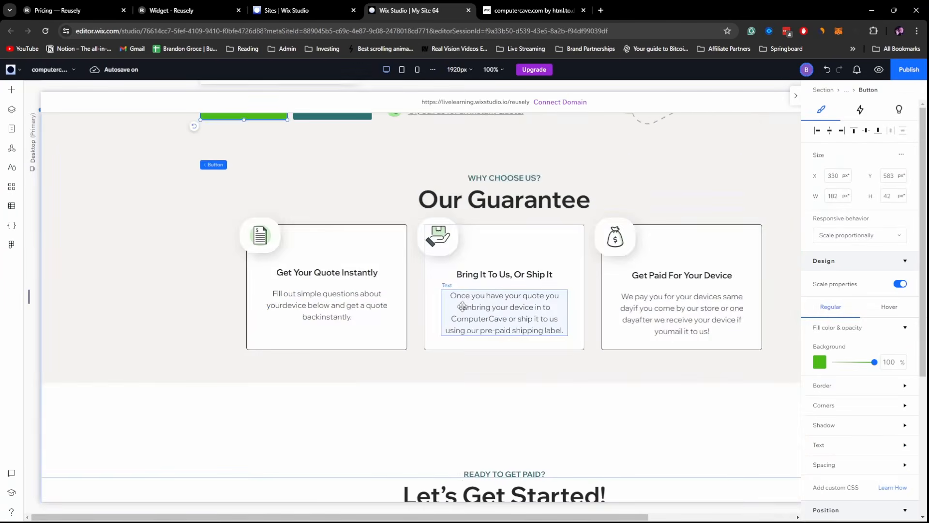
pyautogui.click(492, 241)
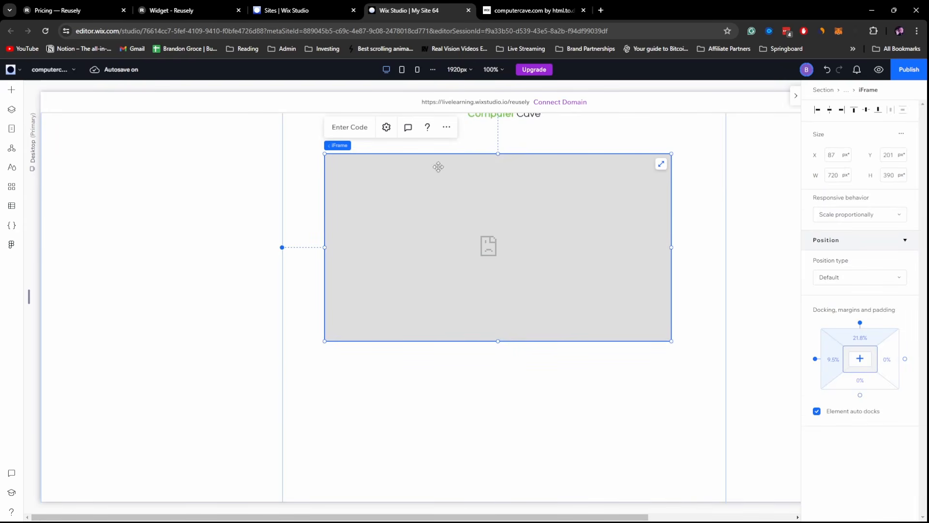
pyautogui.click(351, 128)
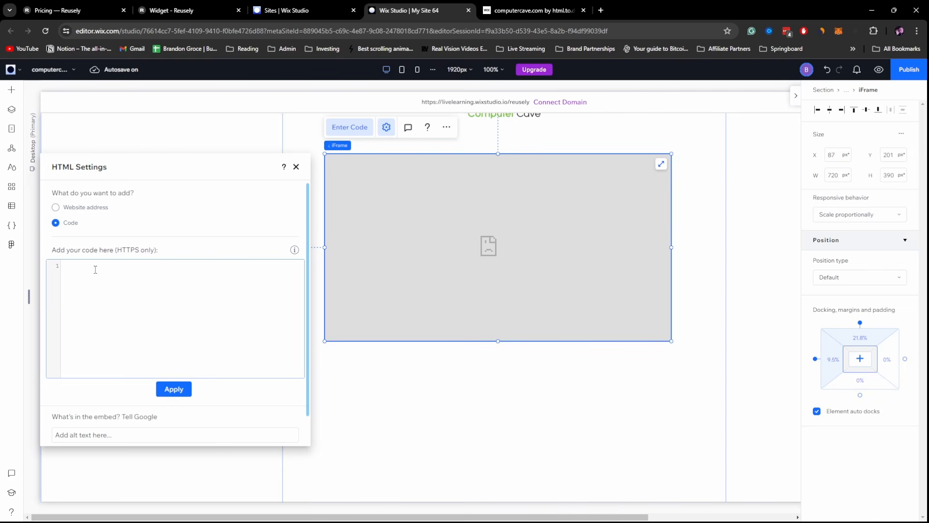
pyautogui.hotkey('ctrl', 'v')
pyautogui.click(174, 389)
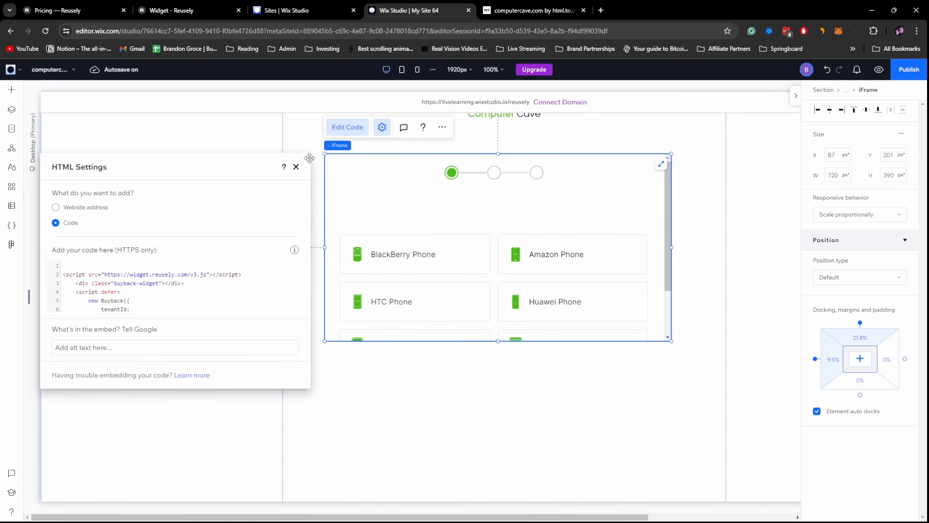
pyautogui.click(296, 167)
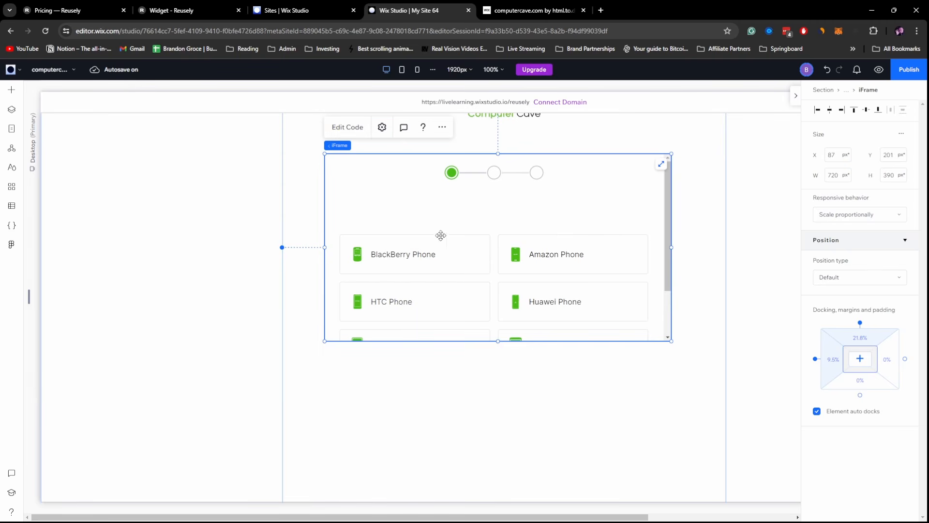
# - Resize the widget iframe to 920 px wide and 805 px tall so all phone cards show
pyautogui.moveTo(325, 247); pyautogui.dragTo(283, 246)
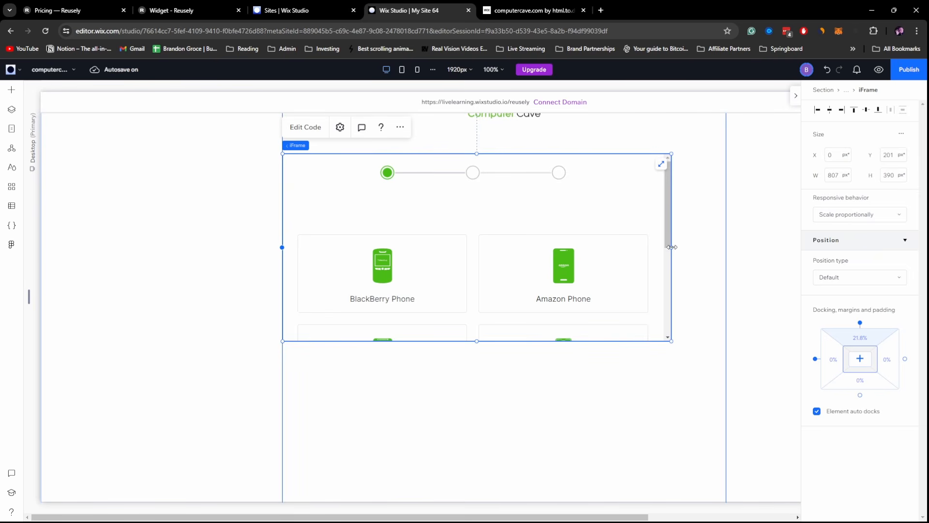
pyautogui.moveTo(671, 247); pyautogui.dragTo(726, 247)
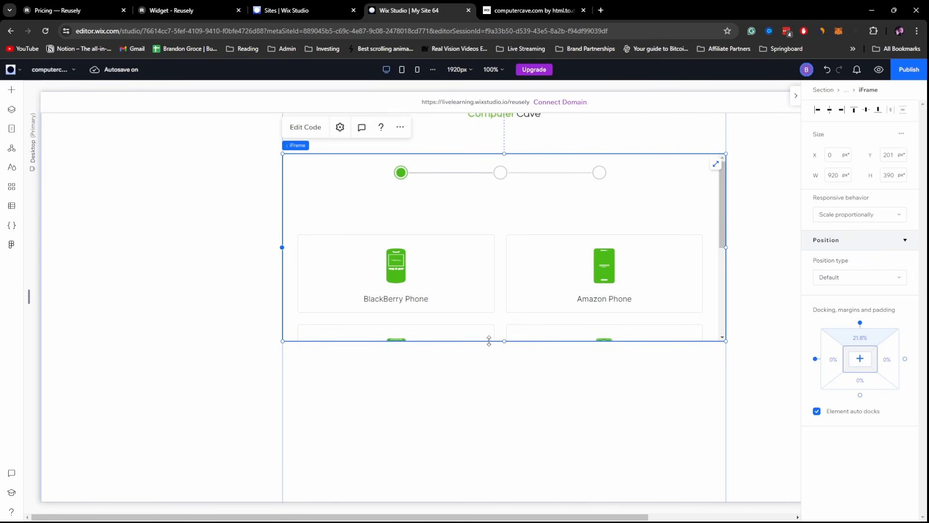
pyautogui.moveTo(504, 341); pyautogui.dragTo(501, 479)
pyautogui.scroll(-4, 517, 414)
pyautogui.moveTo(506, 238); pyautogui.dragTo(509, 285)
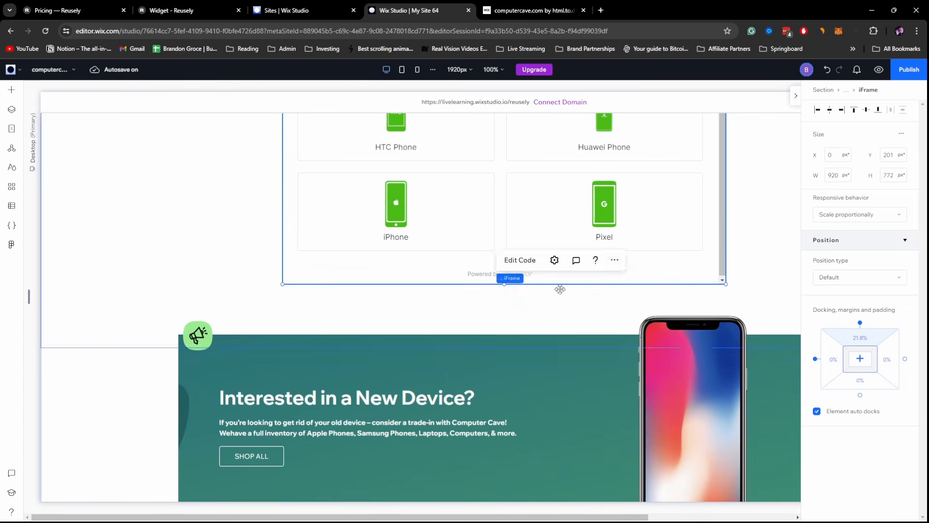
pyautogui.scroll(8, 775, 219)
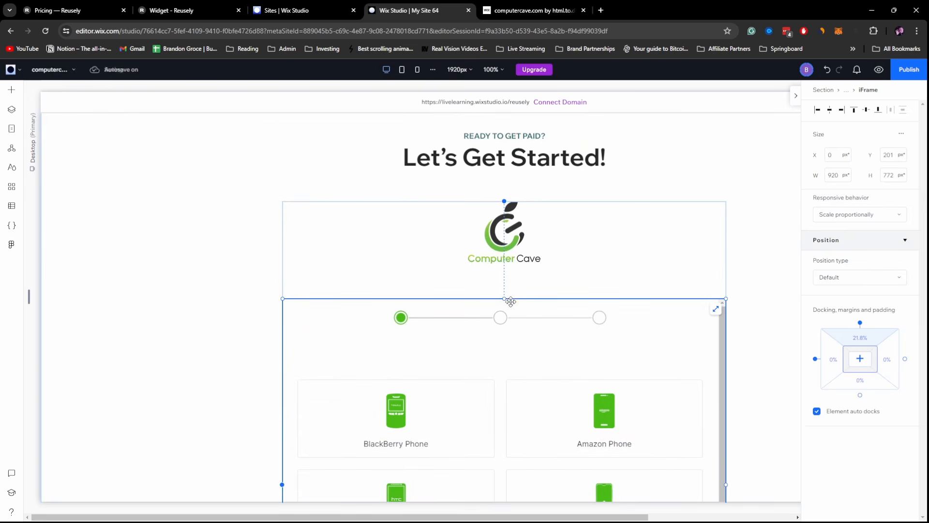
pyautogui.moveTo(505, 299); pyautogui.dragTo(508, 285)
pyautogui.scroll(-6, 745, 275)
pyautogui.scroll(9, 745, 275)
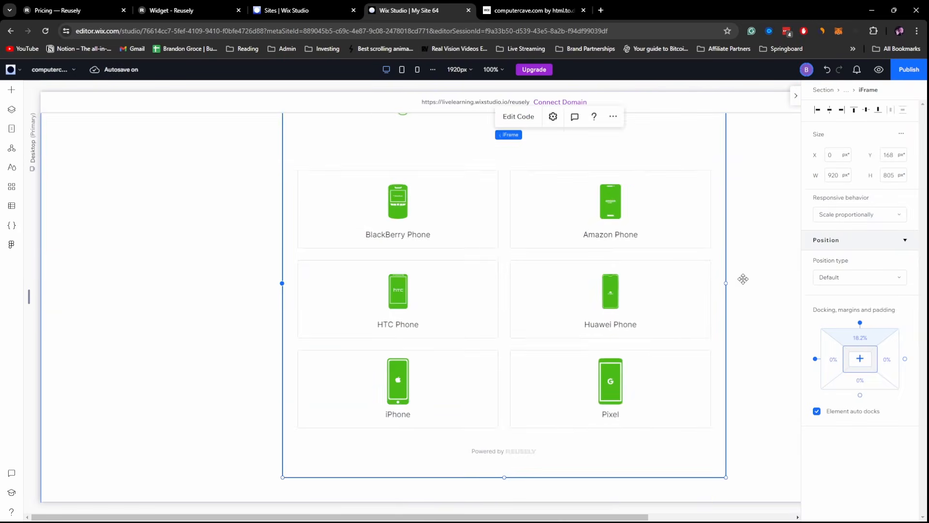
pyautogui.scroll(-3, 750, 275)
# - Reselect the widget frame and check its embed code settings
pyautogui.click(759, 274)
pyautogui.scroll(7, 670, 306)
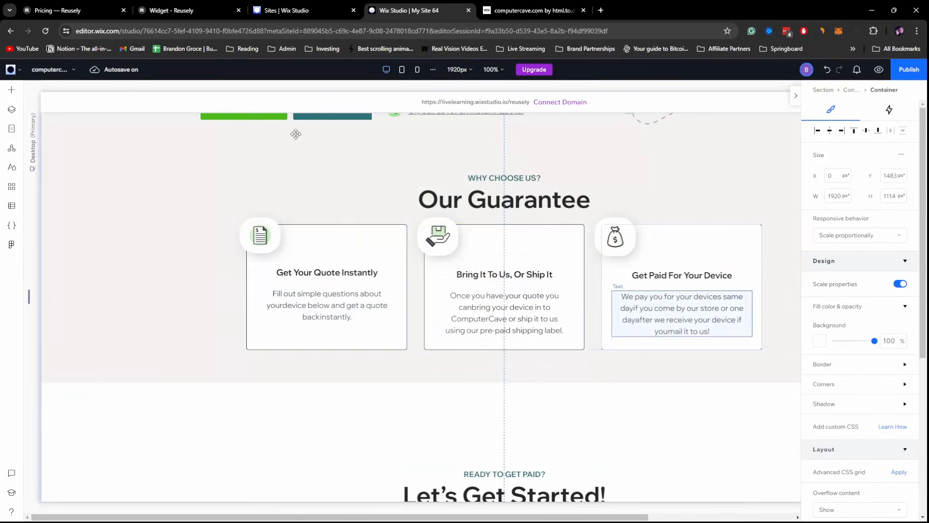
pyautogui.scroll(-7, 500, 267)
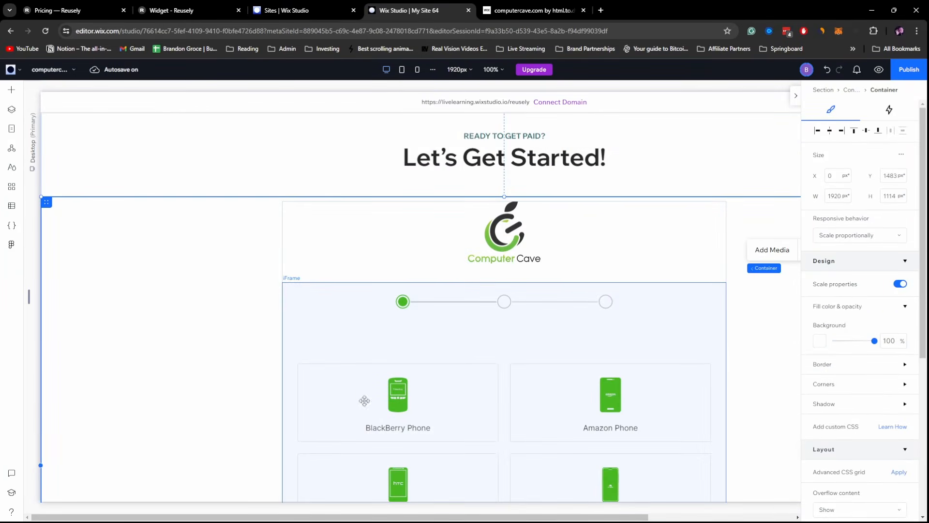
pyautogui.click(311, 323)
pyautogui.click(337, 301)
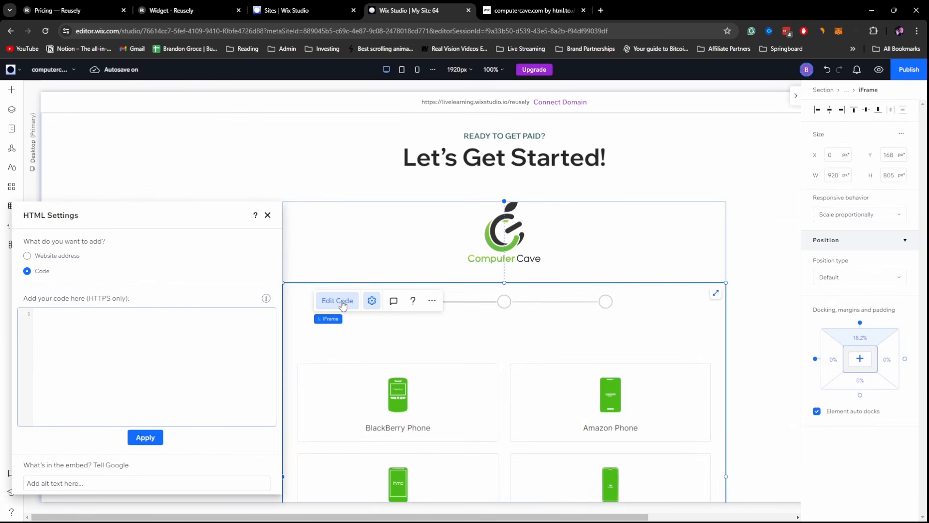
pyautogui.click(491, 344)
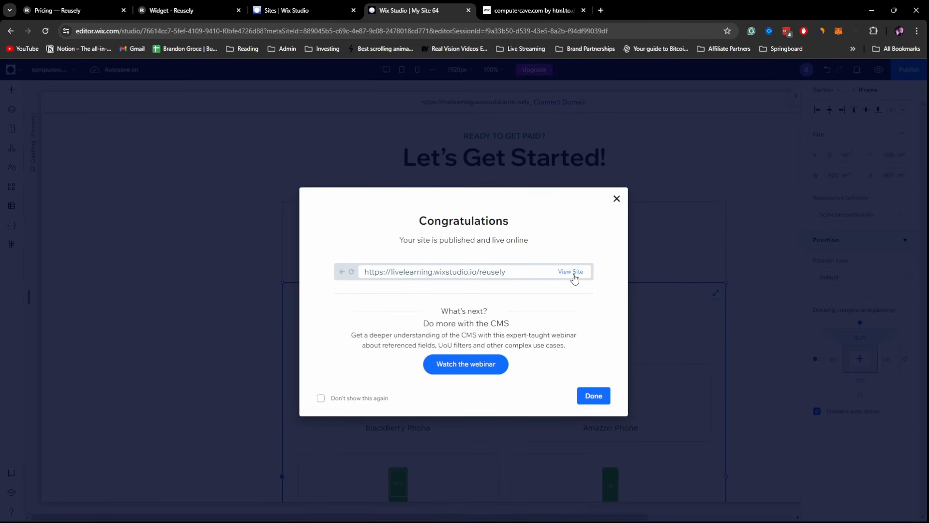
# - Open the published site and scroll down to the green trade-in widget
pyautogui.click(571, 272)
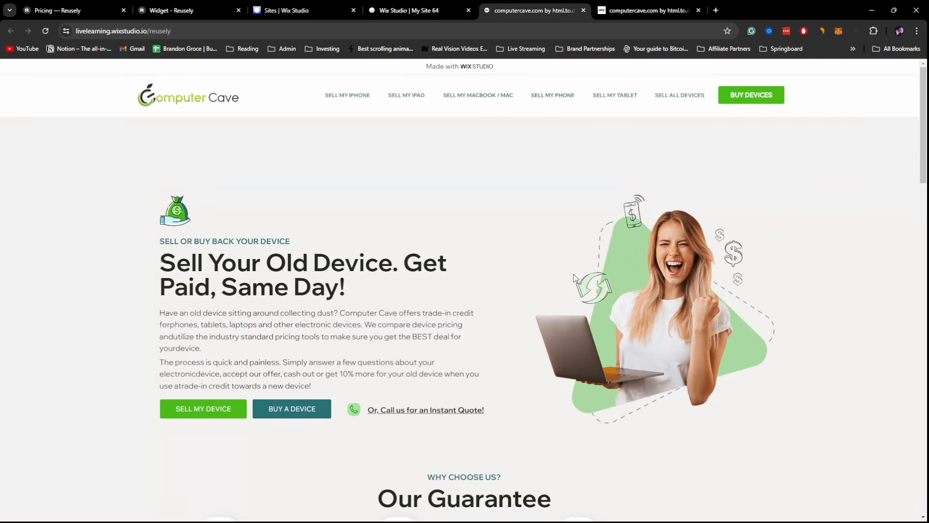
pyautogui.scroll(-10, 576, 279)
pyautogui.scroll(-4, 576, 279)
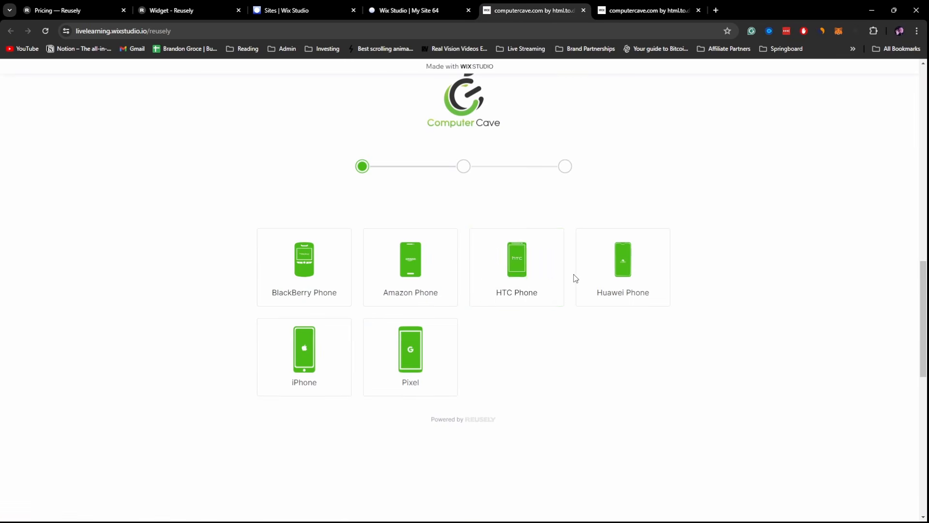
pyautogui.scroll(4, 479, 253)
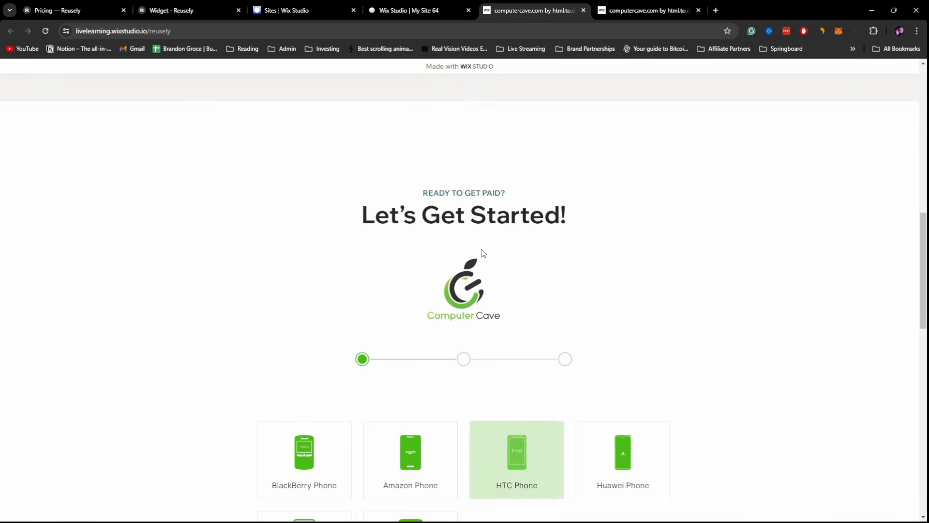
pyautogui.scroll(-4, 445, 267)
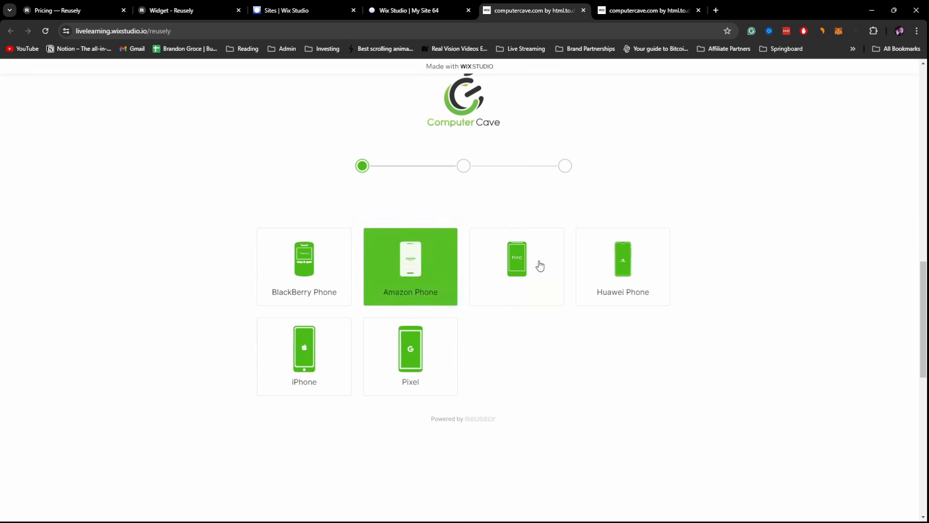
pyautogui.scroll(3, 630, 281)
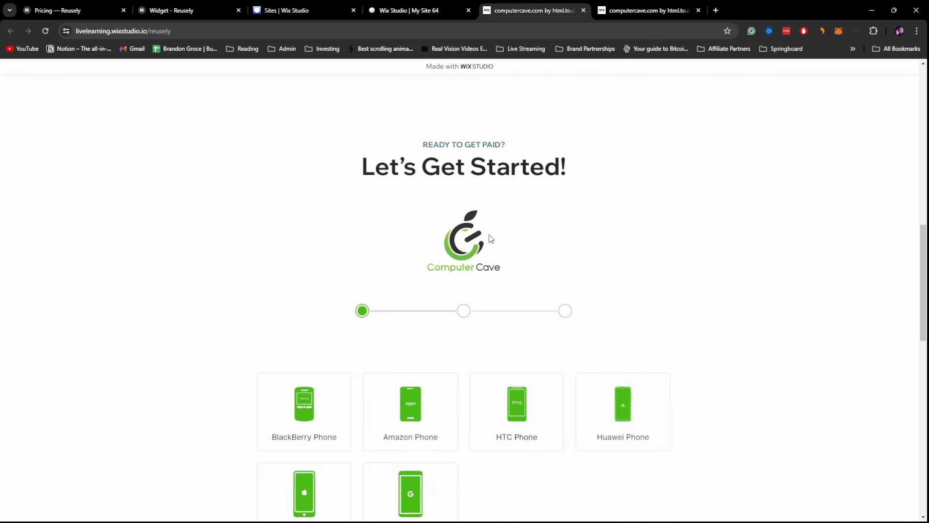
pyautogui.scroll(-1, 465, 276)
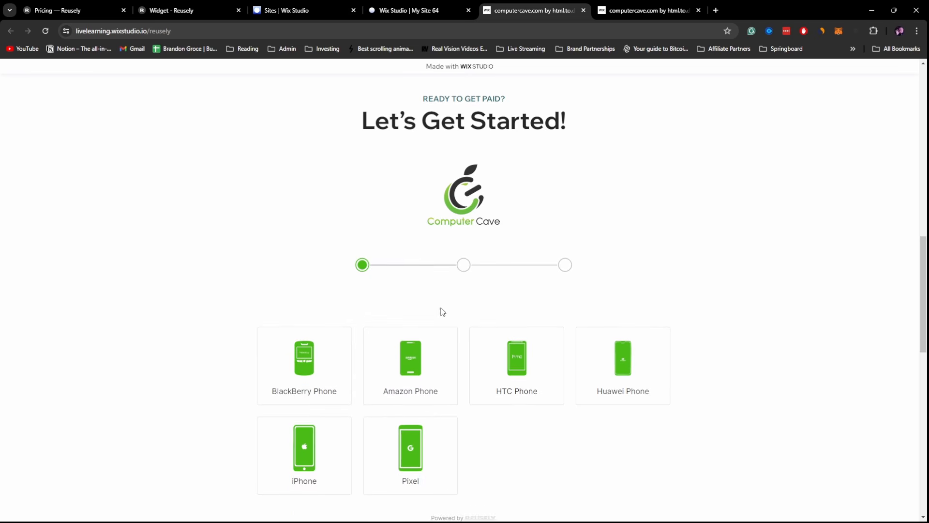
# - Choose BlackBerry Phone, KEY2 LE, 64GB in Good condition and confirm it into the cart
pyautogui.click(334, 368)
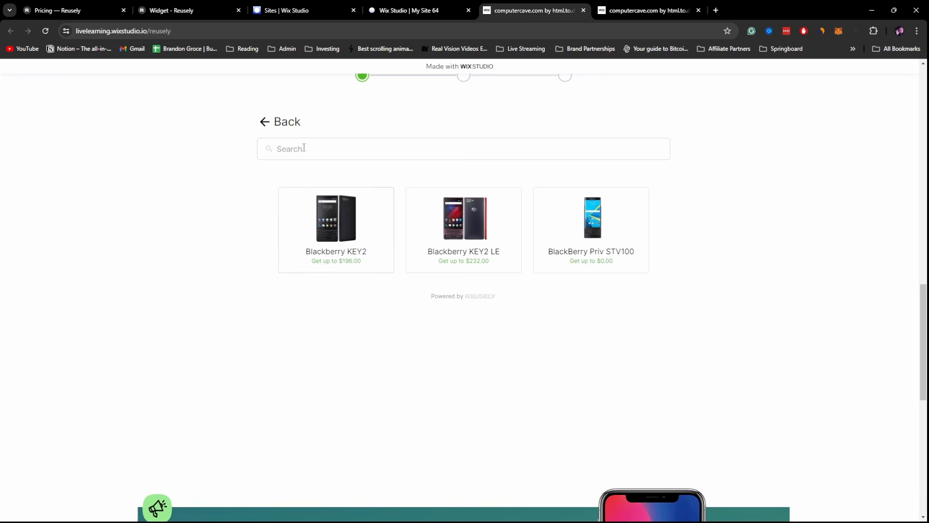
pyautogui.click(465, 227)
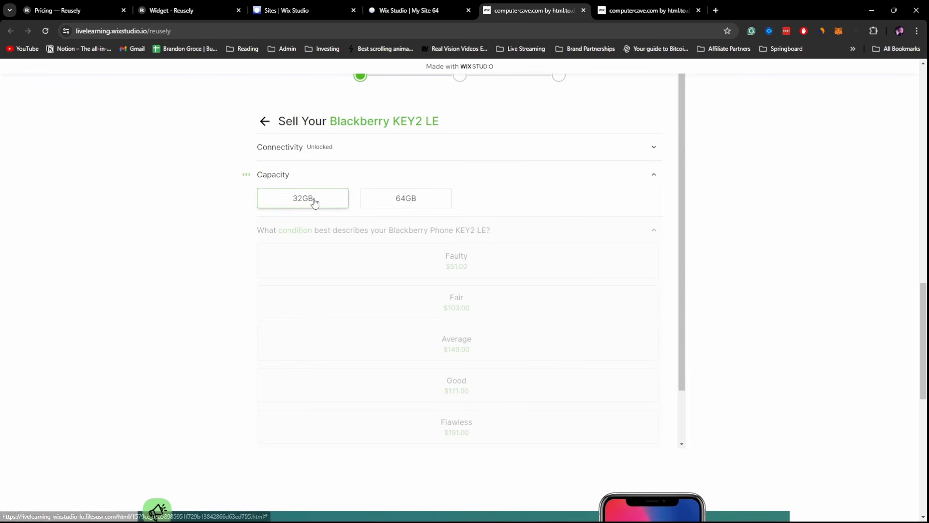
pyautogui.click(429, 204)
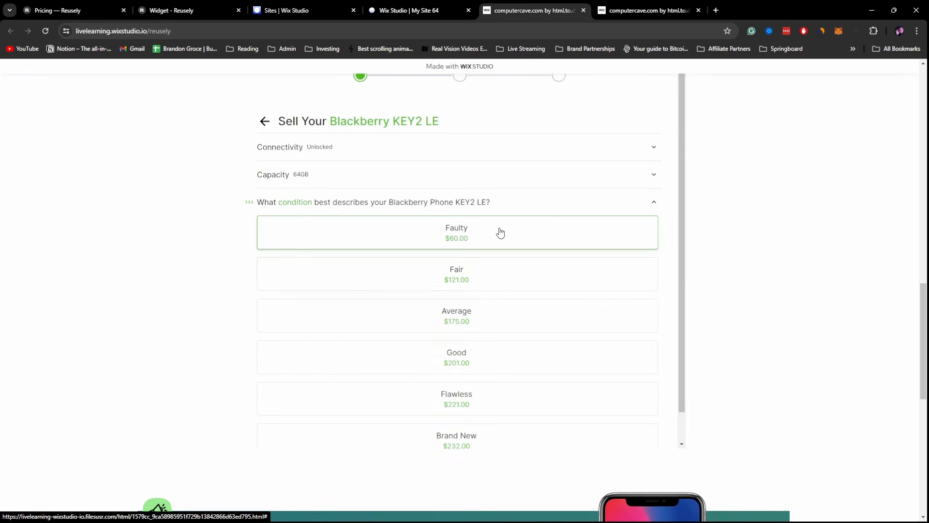
pyautogui.click(500, 233)
pyautogui.scroll(-3, 479, 293)
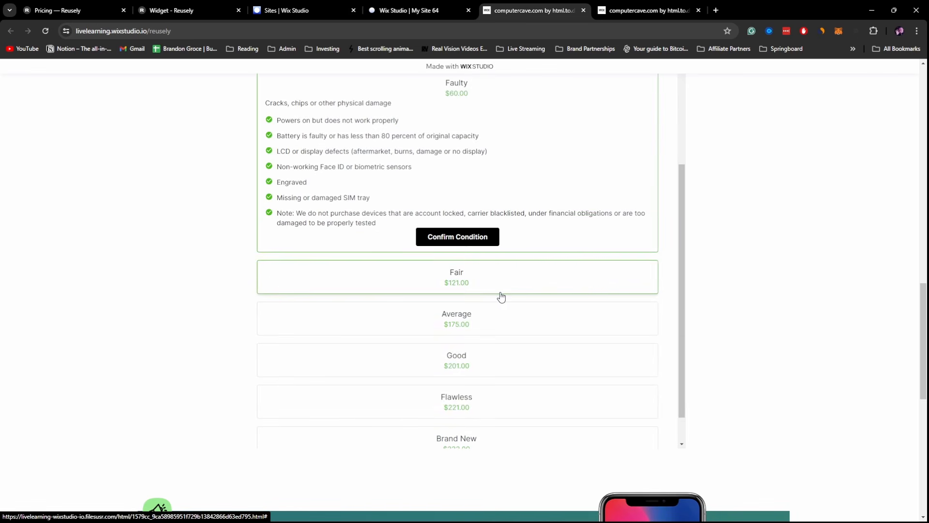
pyautogui.click(503, 359)
pyautogui.scroll(-3, 506, 349)
pyautogui.click(457, 228)
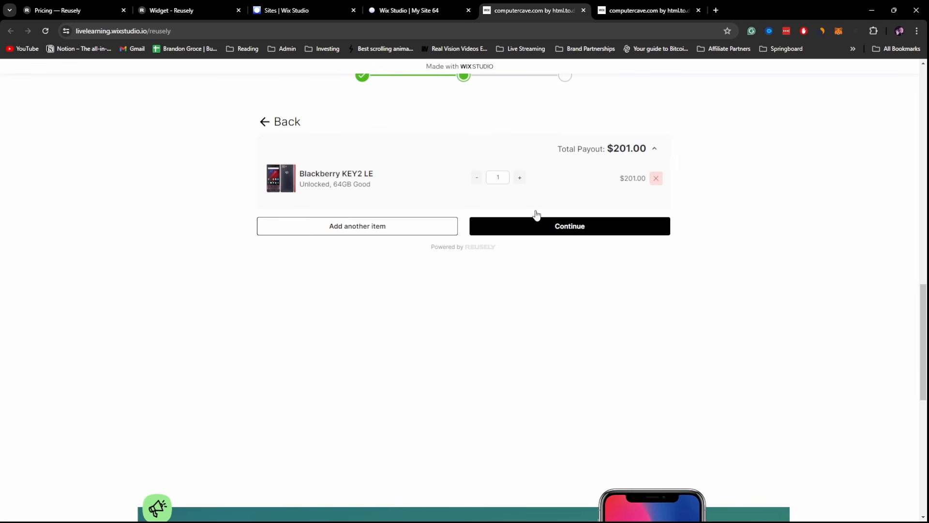
# - Check the $201.00 payout total and continue to the contact and payout form
pyautogui.moveTo(612, 150); pyautogui.dragTo(654, 147)
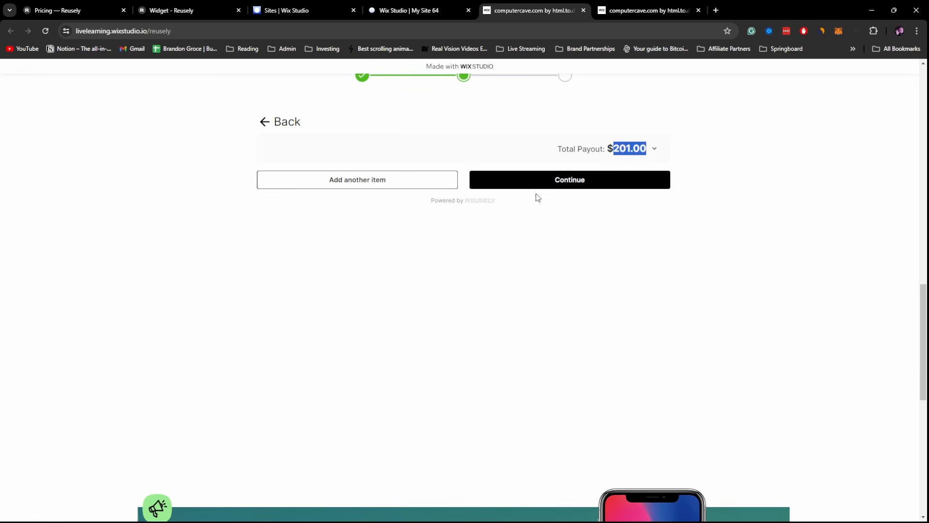
pyautogui.click(550, 183)
pyautogui.scroll(-2, 287, 270)
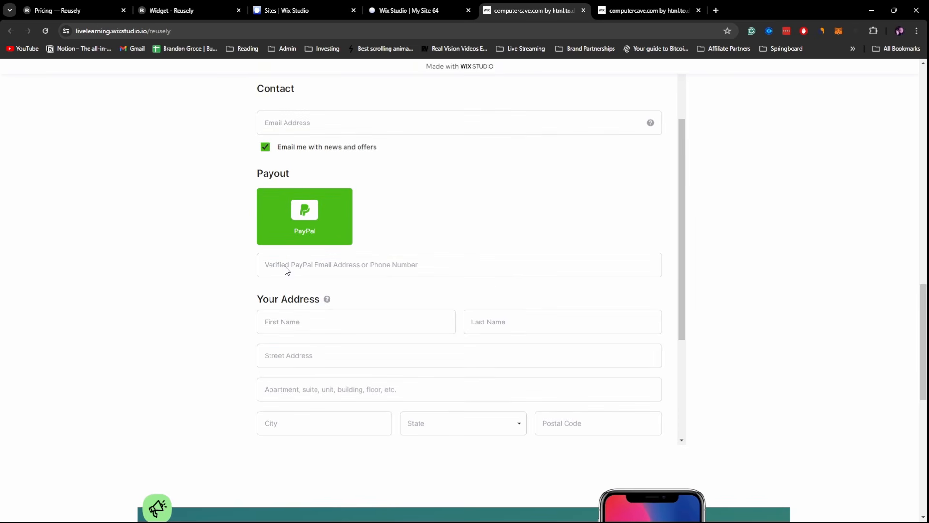
pyautogui.scroll(-7, 370, 239)
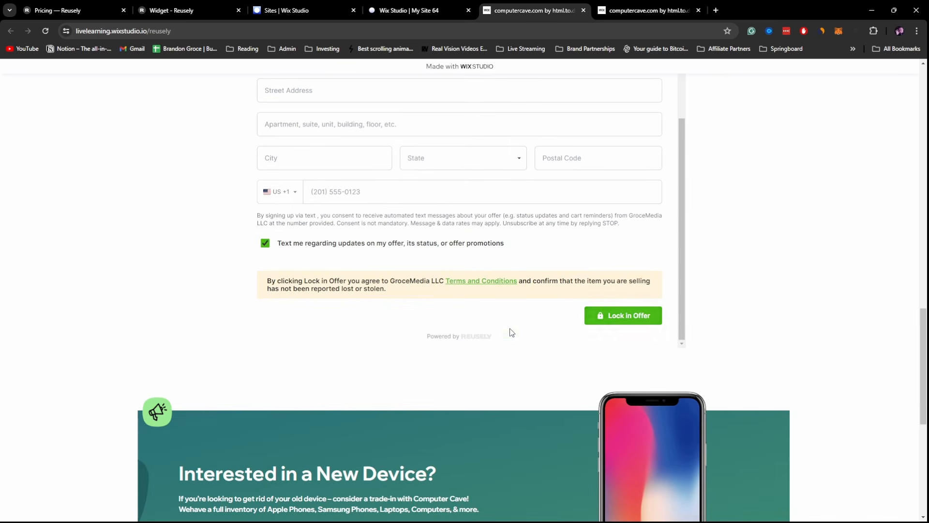
pyautogui.scroll(5, 508, 332)
pyautogui.scroll(10, 780, 280)
pyautogui.scroll(8, 783, 282)
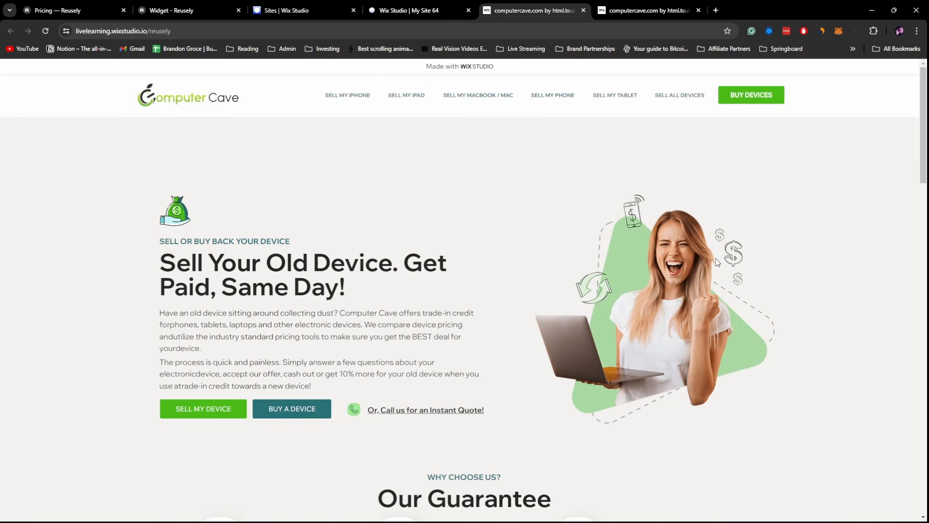
pyautogui.scroll(-2, 793, 281)
pyautogui.scroll(2, 784, 271)
pyautogui.scroll(-5, 821, 193)
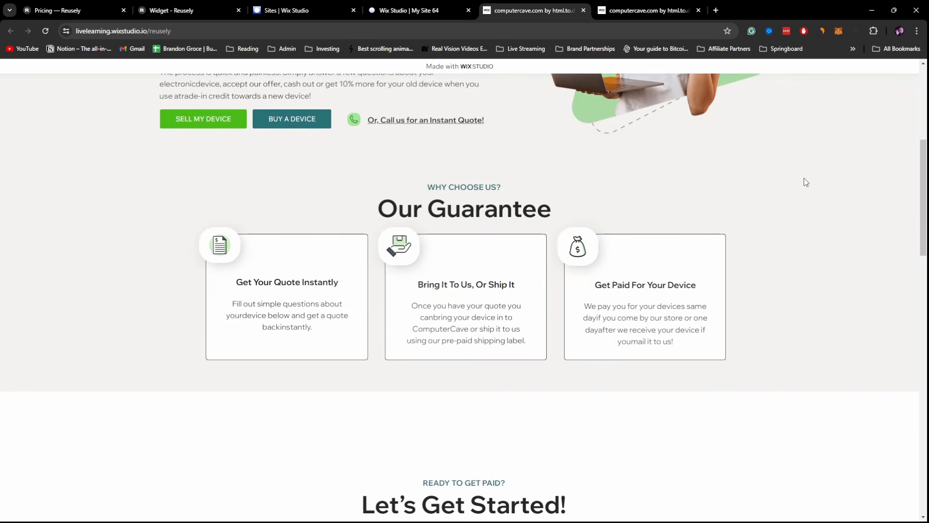
pyautogui.scroll(-6, 804, 178)
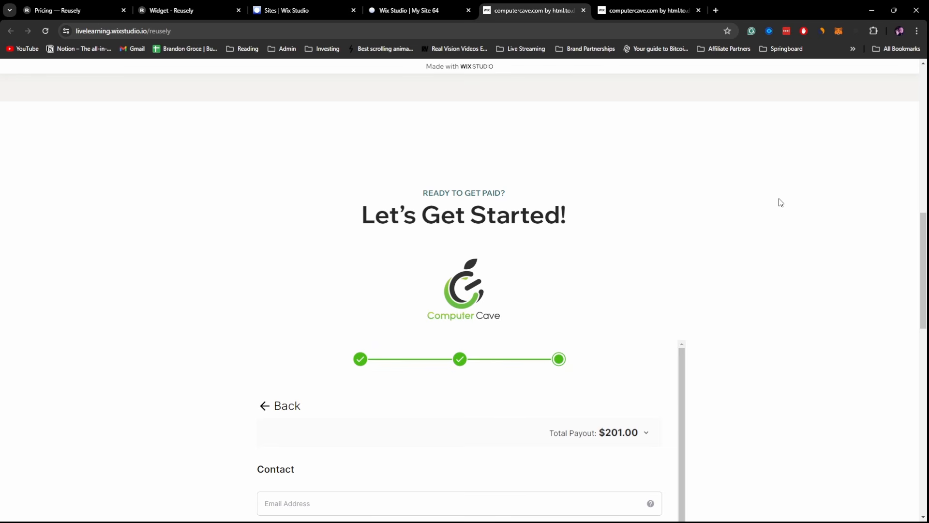
pyautogui.scroll(-4, 771, 257)
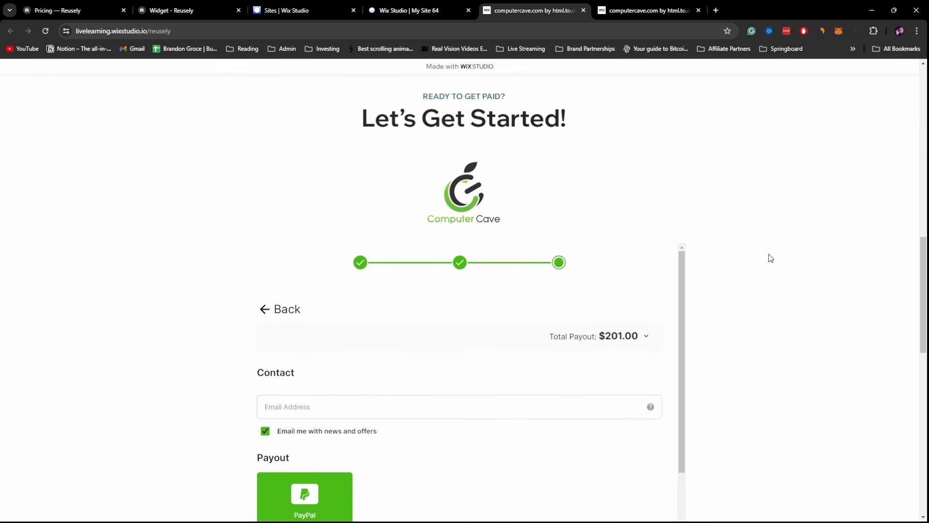
pyautogui.scroll(10, 771, 258)
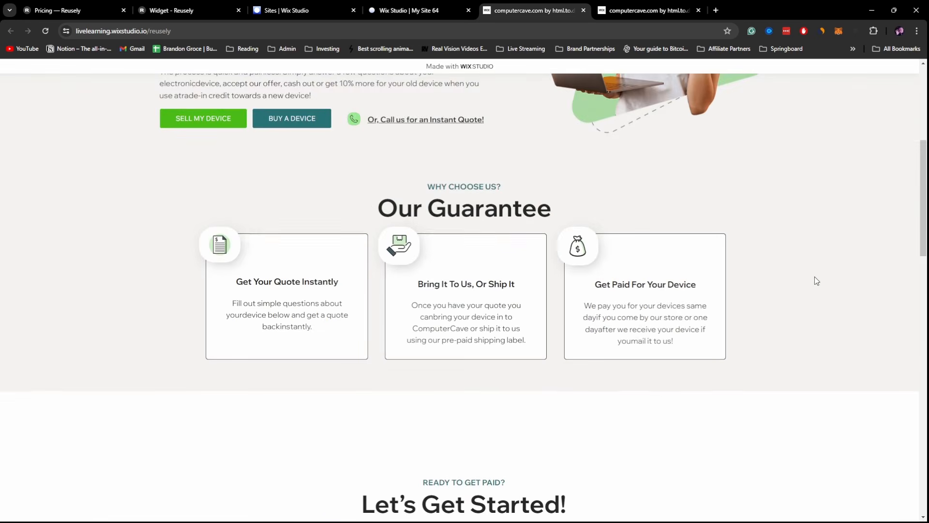
pyautogui.scroll(-9, 814, 277)
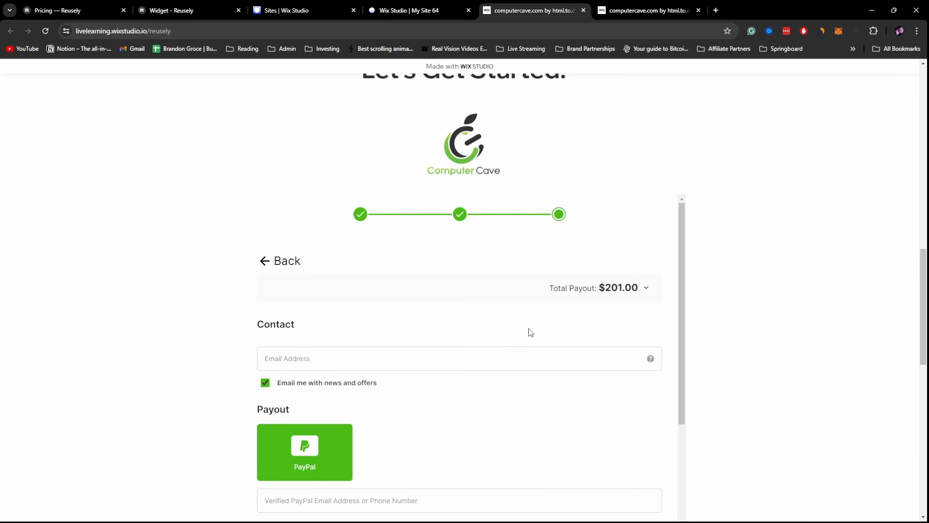
pyautogui.scroll(-3, 528, 355)
pyautogui.scroll(7, 606, 290)
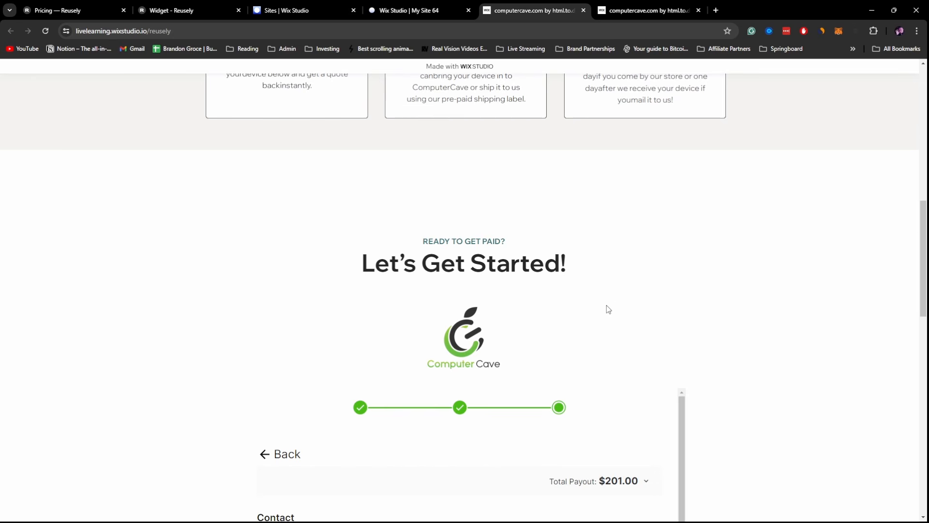
pyautogui.scroll(-1, 606, 305)
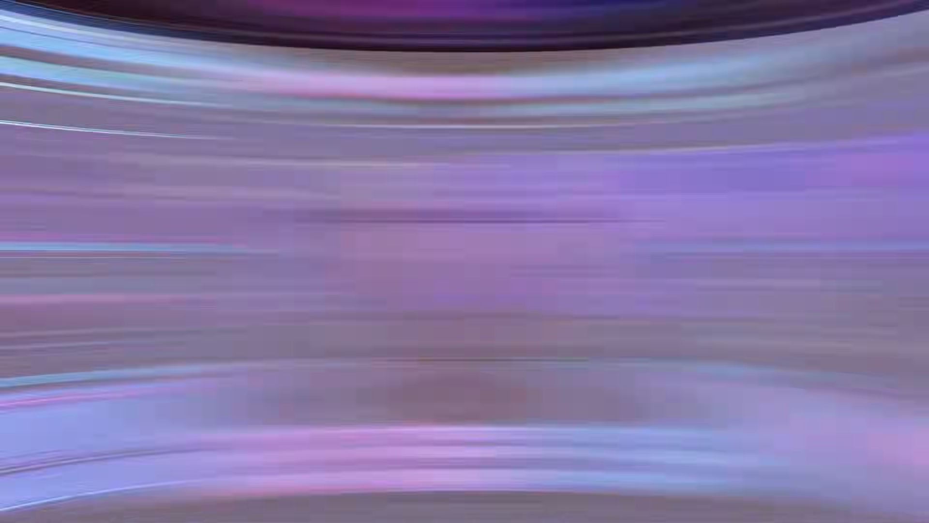